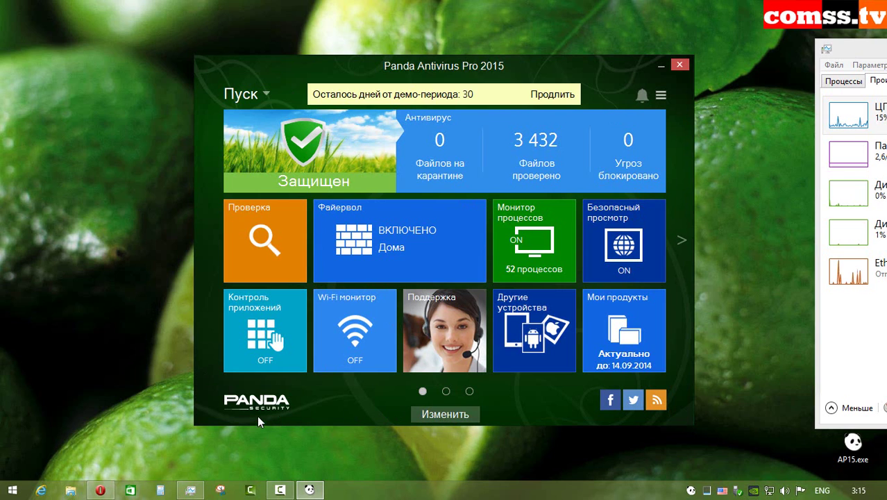
# Step: Open the online community protection window and follow the links to Panda's social pages and official blog
pyautogui.click(265, 412)
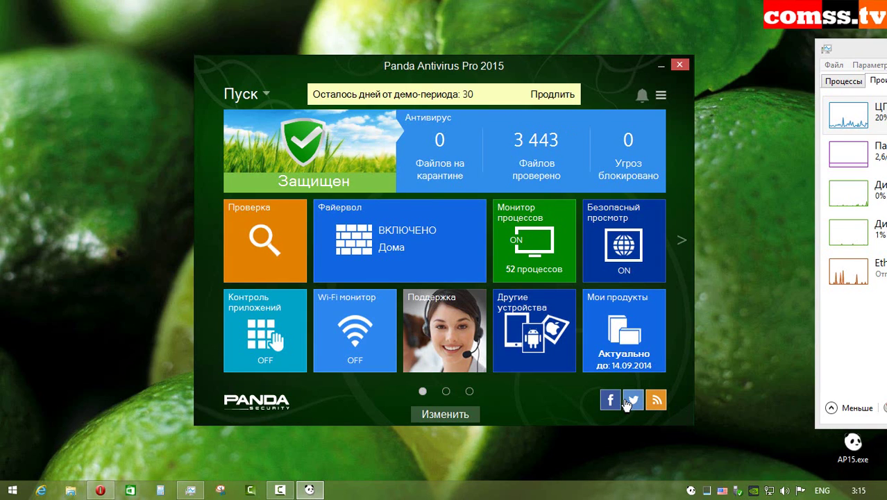
pyautogui.click(630, 400)
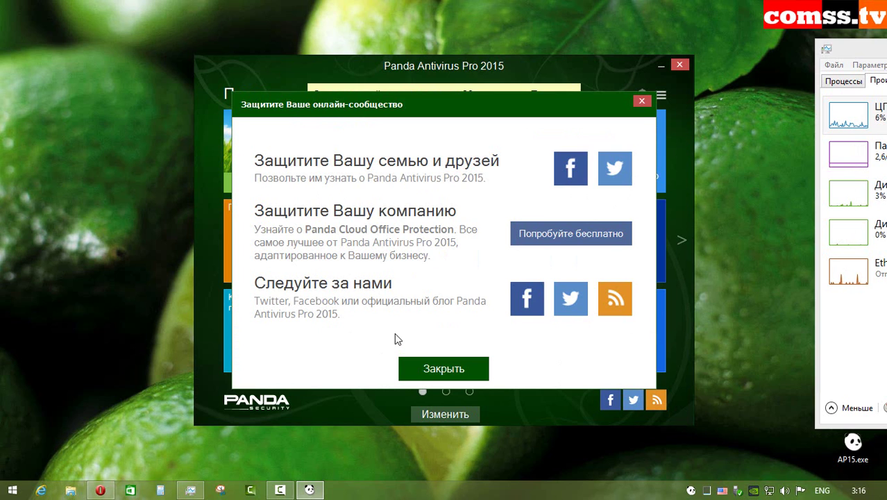
pyautogui.click(526, 299)
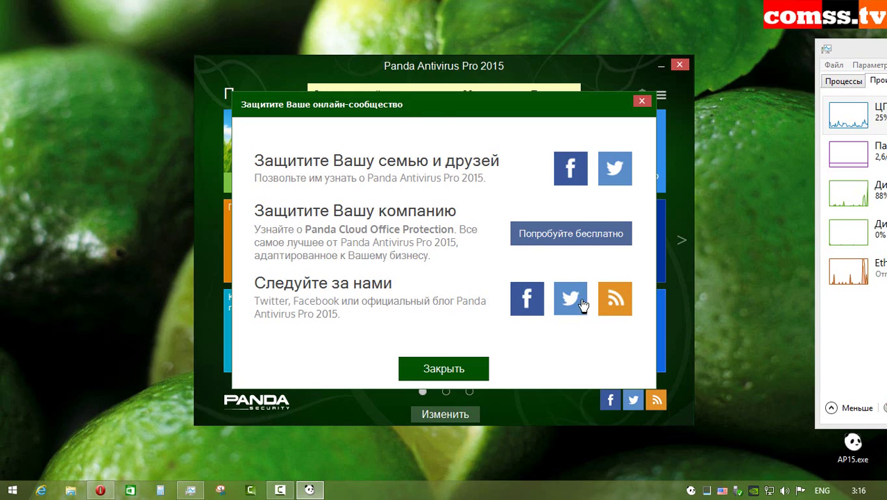
pyautogui.click(573, 352)
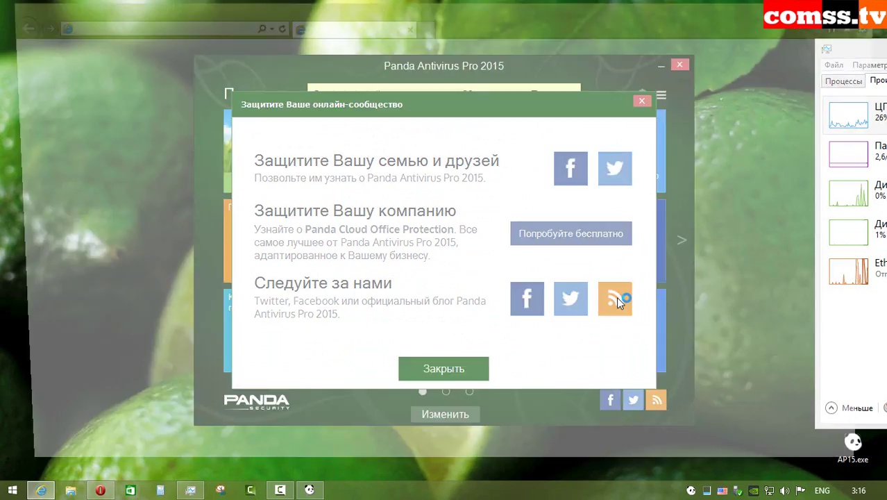
pyautogui.click(620, 299)
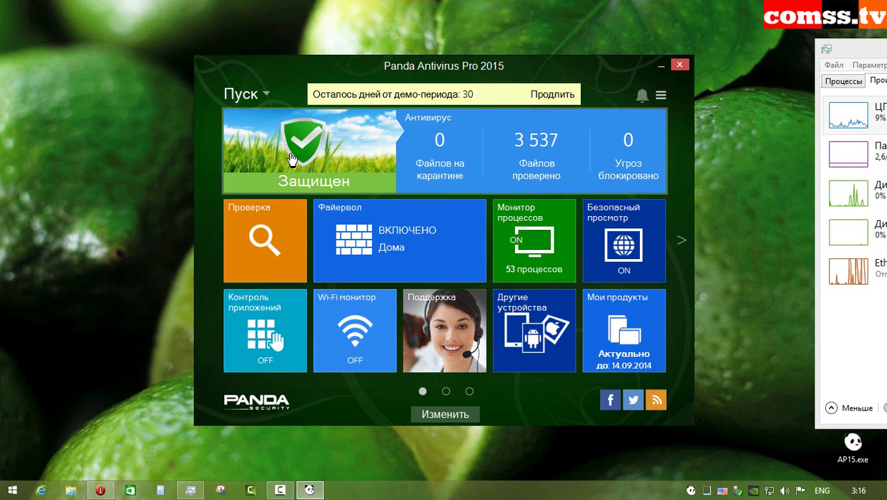
# Step: Look over the main section list and the options list, and open the program settings (Настройки)
pyautogui.click(266, 96)
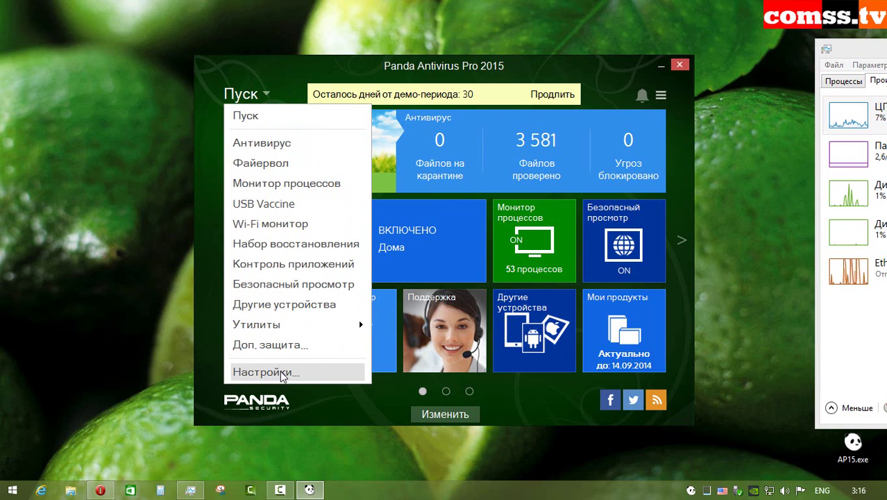
pyautogui.click(661, 96)
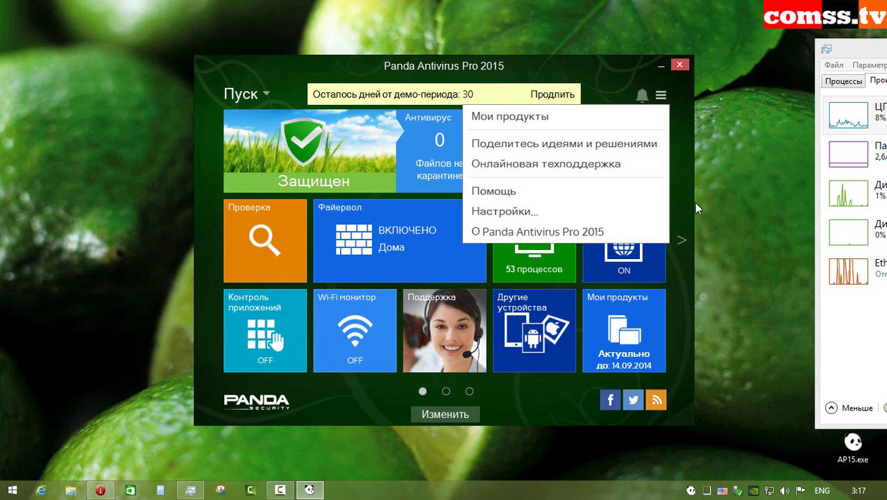
pyautogui.click(266, 94)
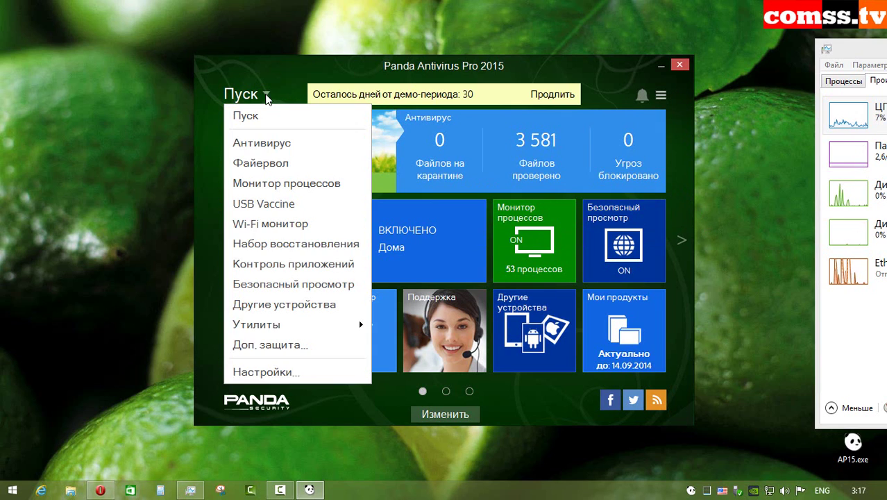
pyautogui.click(291, 371)
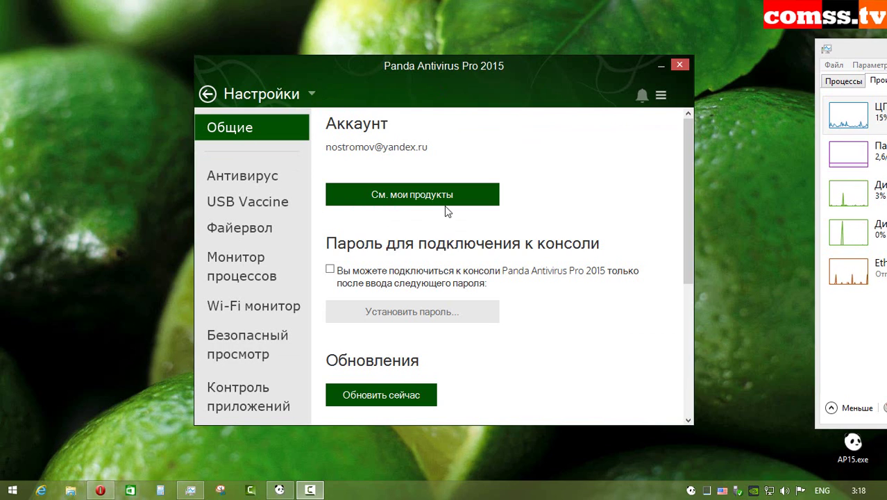
# Step: Try enabling password protection for access to the console and setting its password, and cancel the change
pyautogui.moveTo(685, 177); pyautogui.dragTo(680, 210)
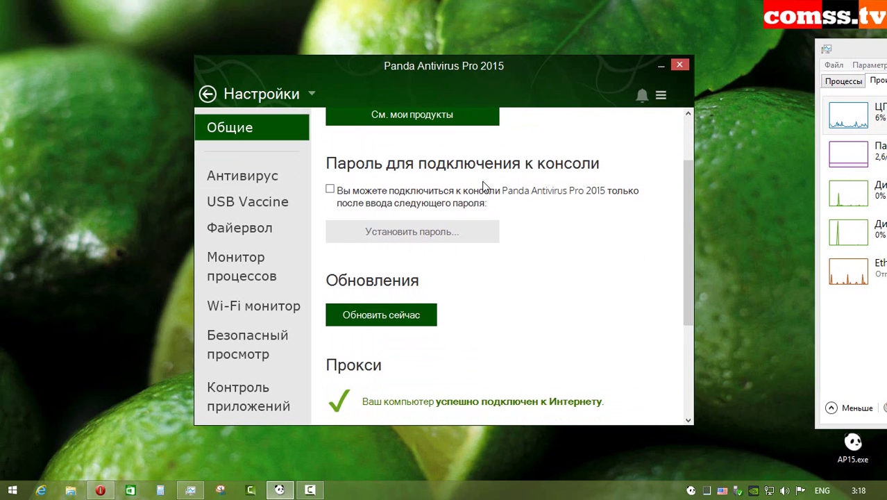
pyautogui.click(331, 193)
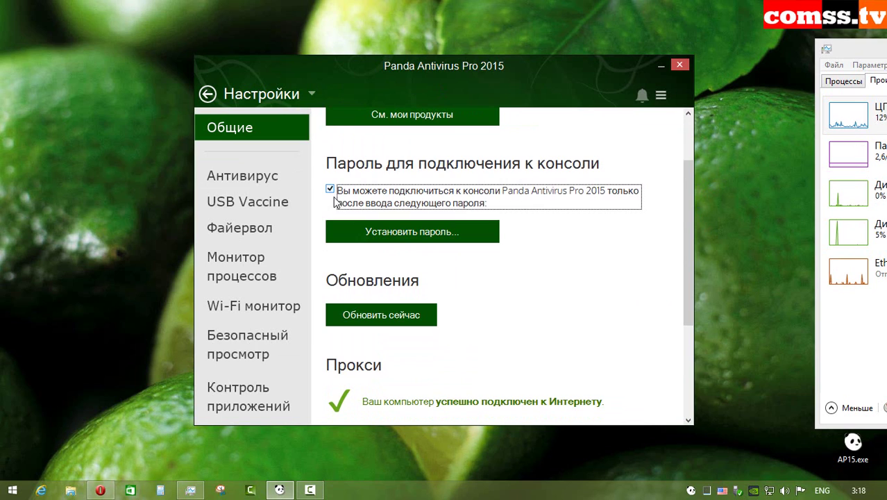
pyautogui.click(445, 241)
pyautogui.press('Escape')
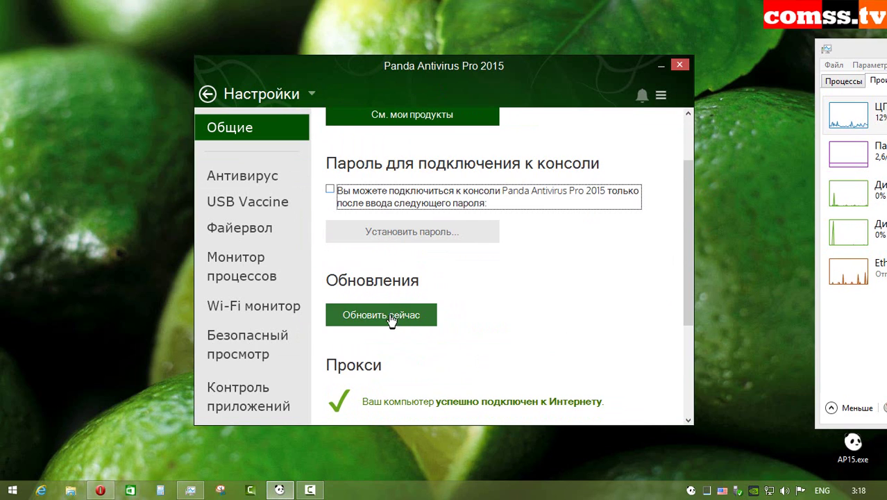
# Step: Run an immediate update and inspect the proxy settings without entering anything
pyautogui.click(390, 317)
pyautogui.scroll(-1, 545, 312)
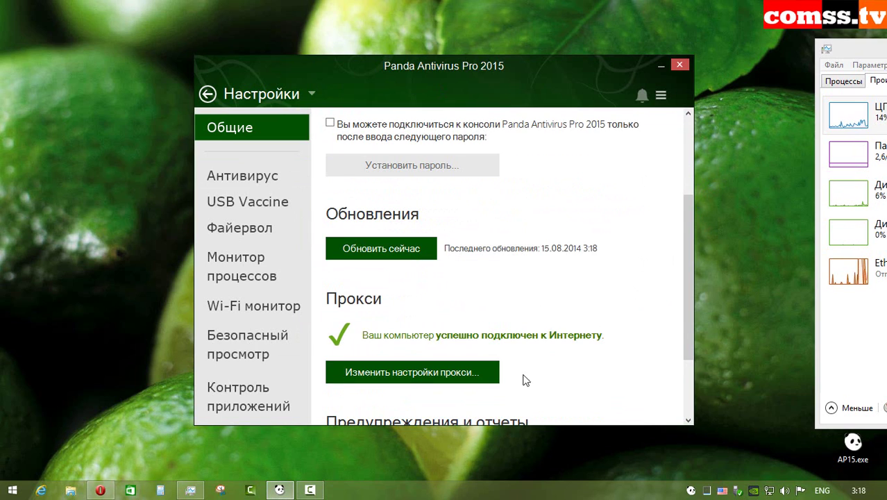
pyautogui.click(403, 375)
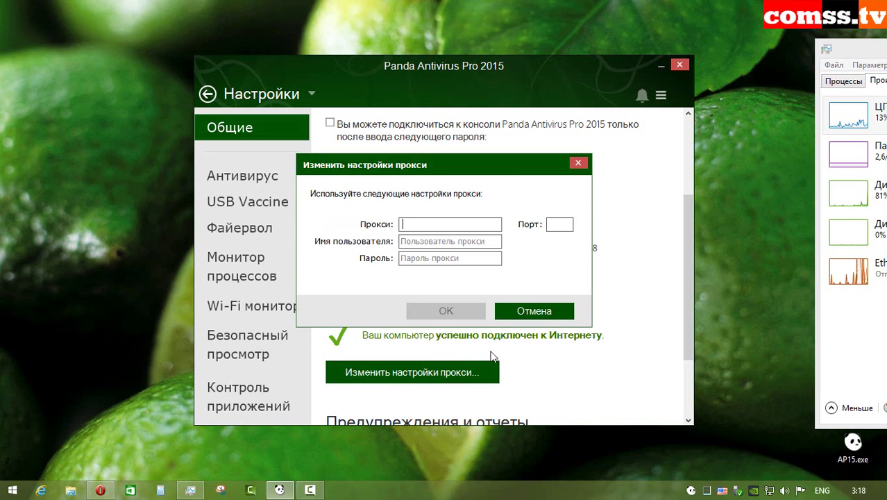
pyautogui.click(533, 310)
# Step: Enable the extended report file, set its path to the Desktop folder, and switch the report off again
pyautogui.scroll(-2, 367, 201)
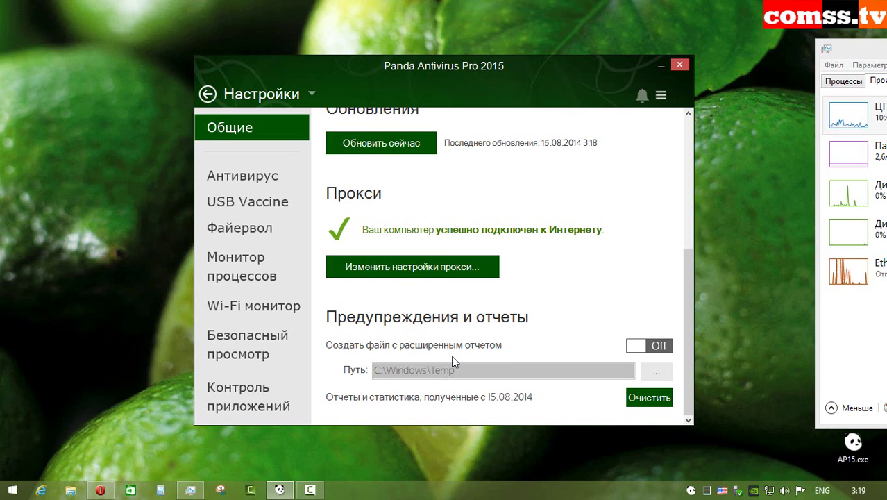
pyautogui.click(635, 346)
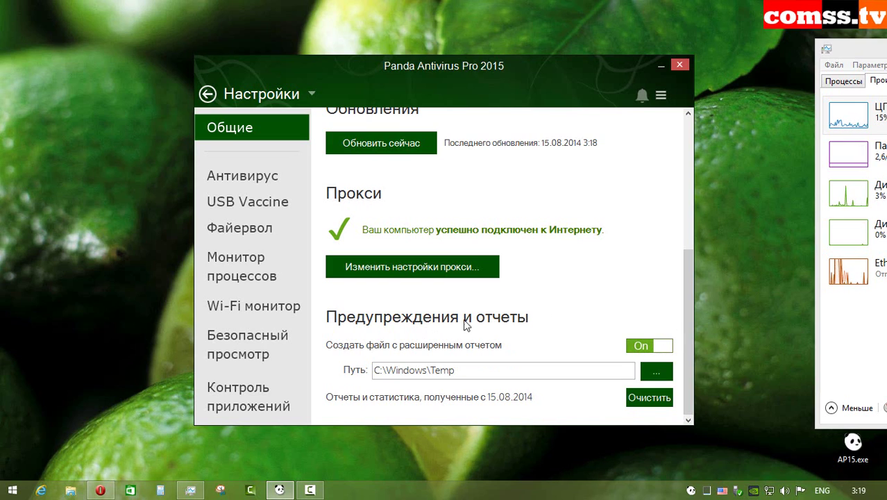
pyautogui.click(656, 373)
pyautogui.click(441, 385)
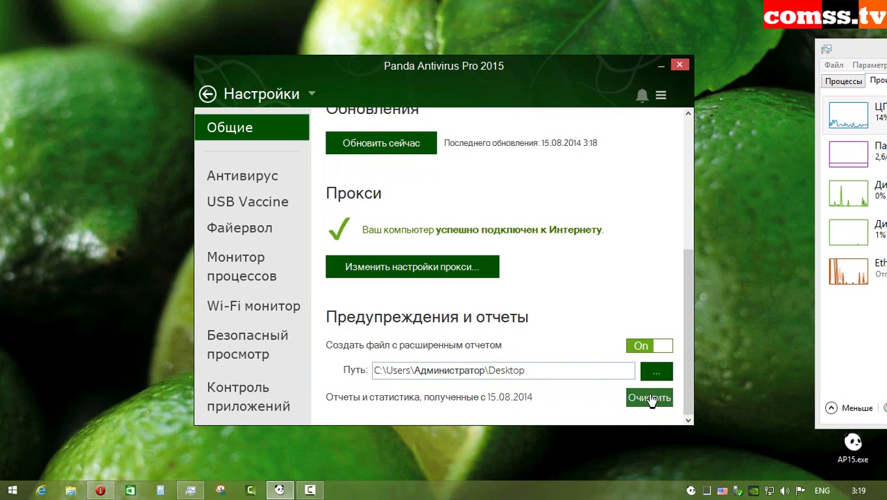
pyautogui.click(649, 346)
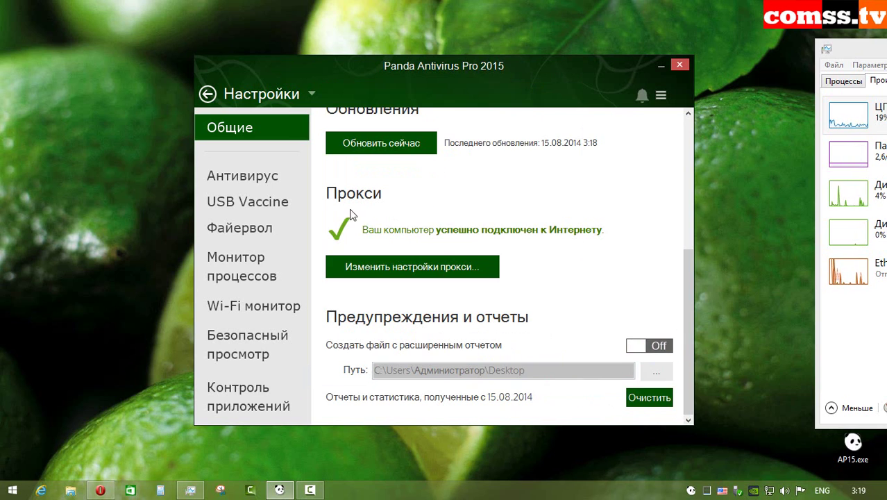
# Step: In the antivirus settings' permanent protection, enable scanning of archived files and asking before neutralizing a virus
pyautogui.click(237, 175)
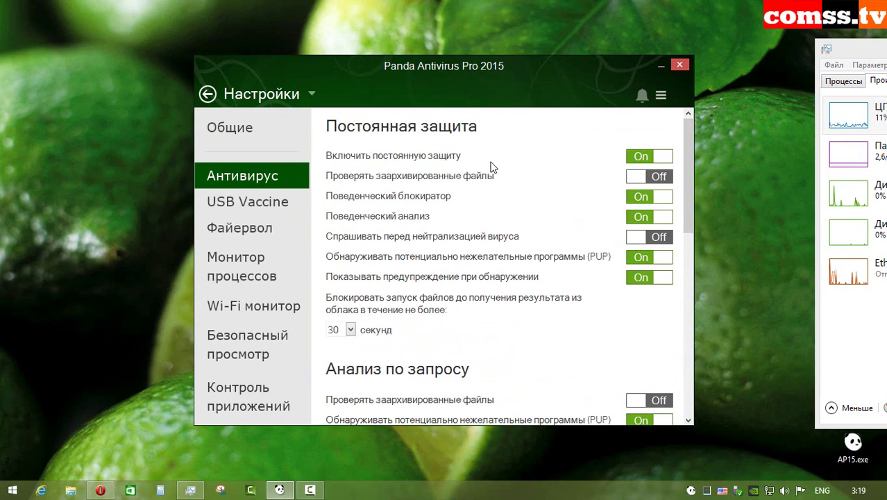
pyautogui.click(638, 178)
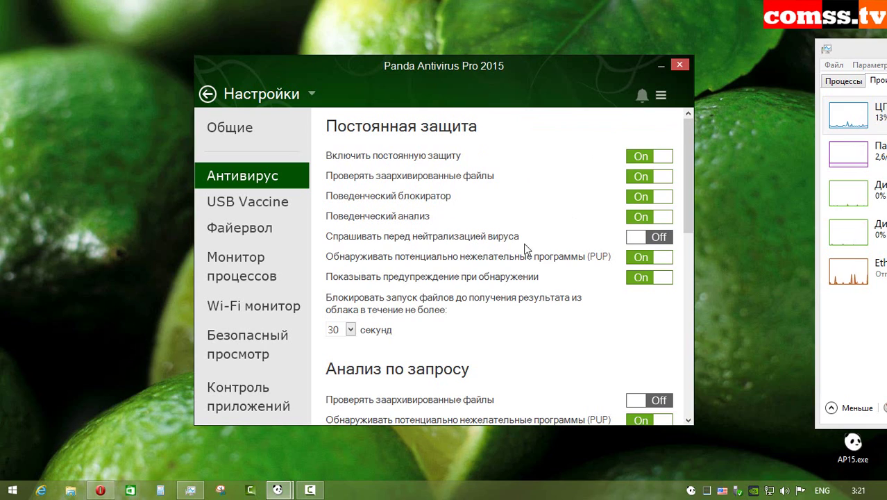
pyautogui.click(635, 238)
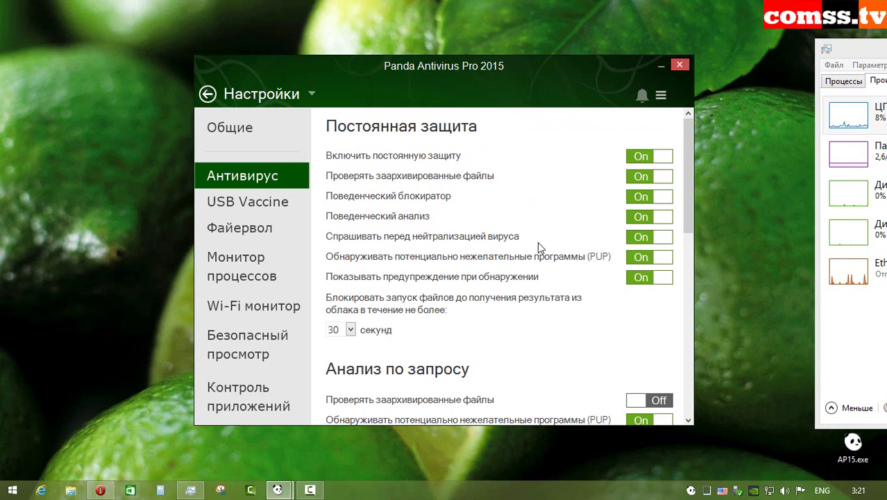
pyautogui.click(665, 240)
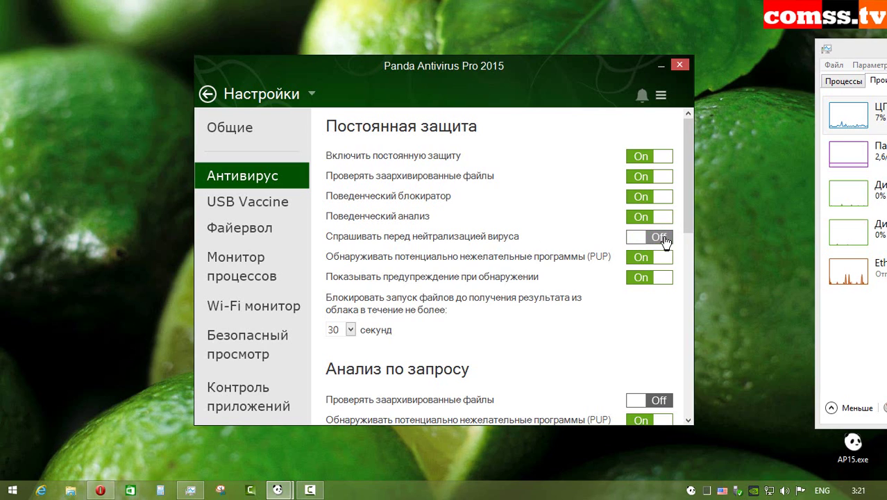
pyautogui.click(643, 240)
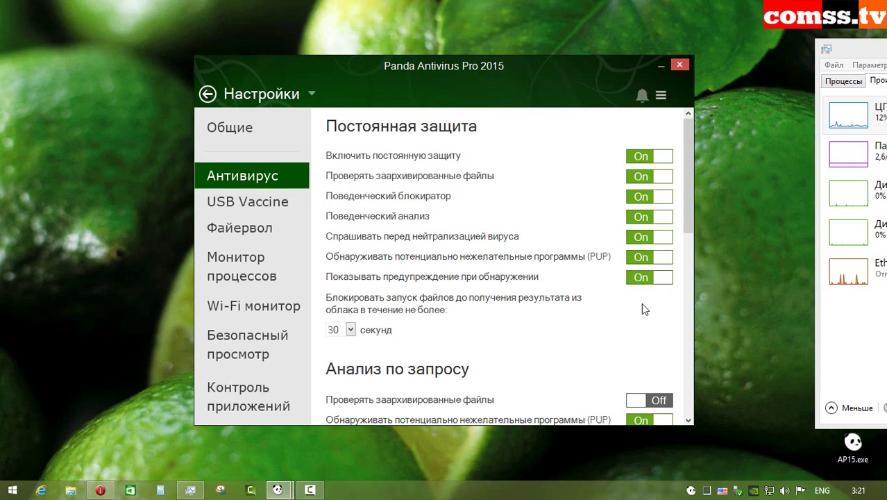
# Step: Review the wait times for blocking file launch until the cloud result arrives, and select 30 seconds
pyautogui.scroll(-2, 477, 241)
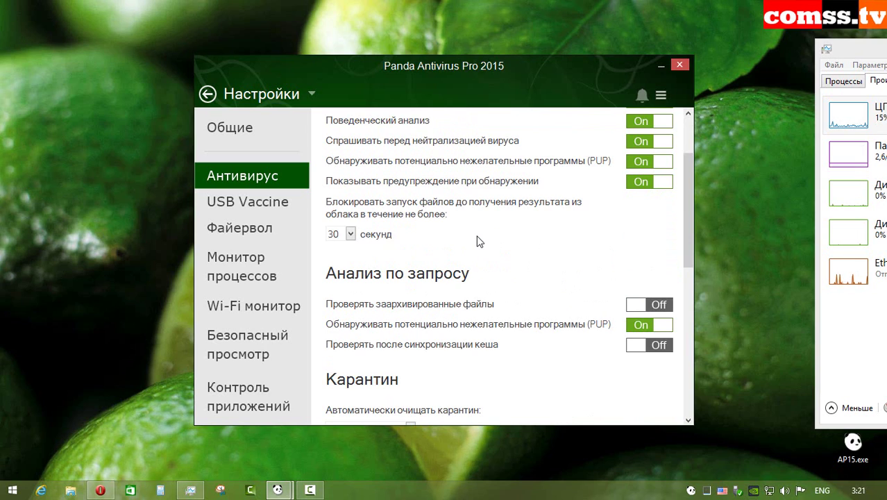
pyautogui.click(351, 234)
pyautogui.scroll(2, 355, 292)
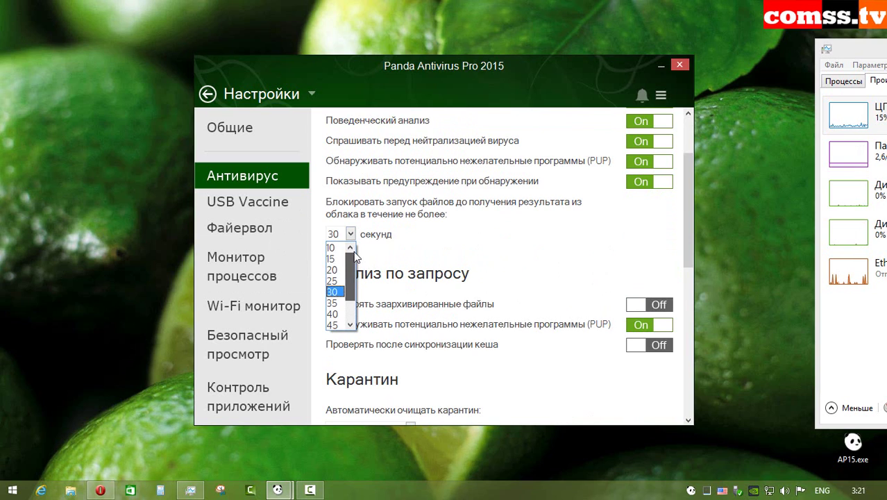
pyautogui.scroll(-1, 356, 312)
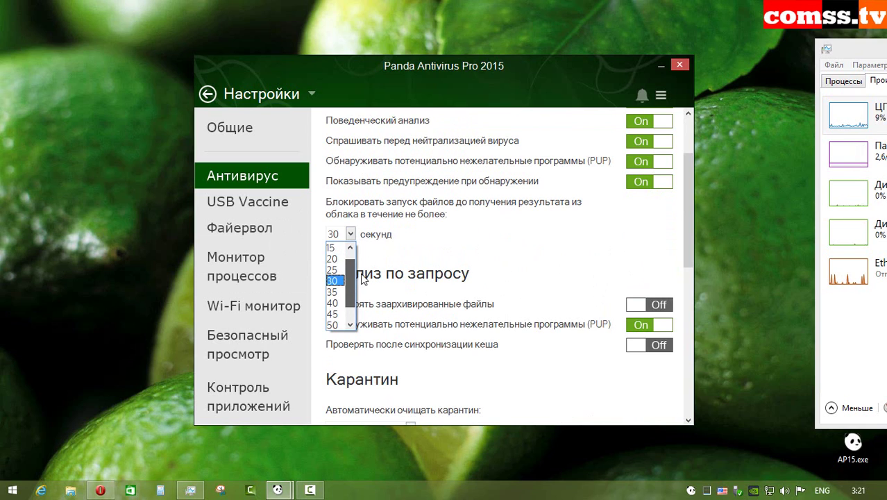
pyautogui.click(339, 278)
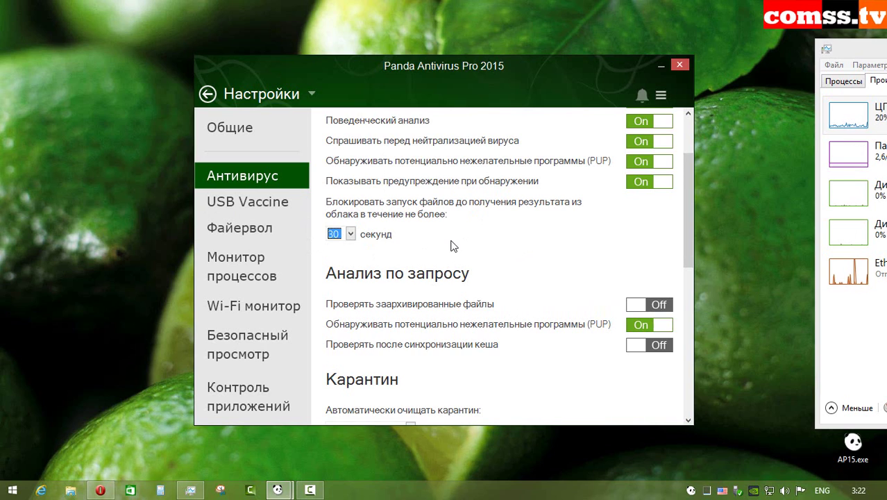
# Step: For on-demand analysis, enable scanning of archived files and scanning after cache synchronization
pyautogui.scroll(-3, 453, 246)
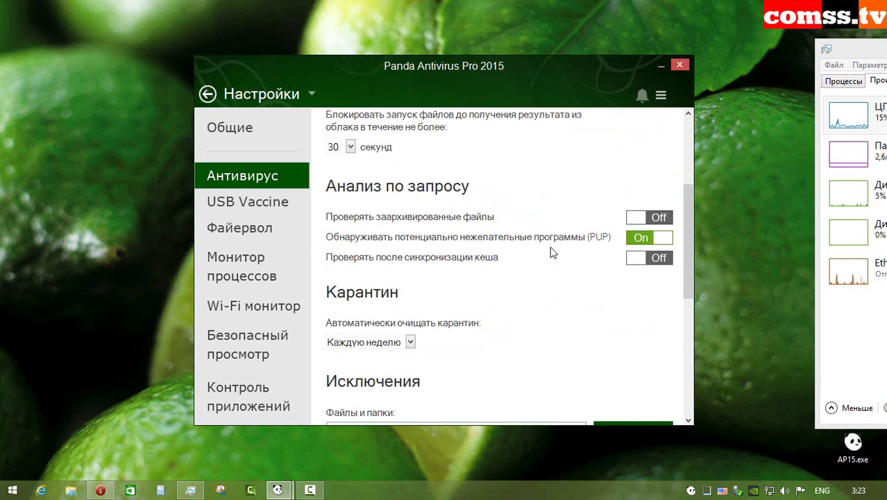
pyautogui.click(640, 217)
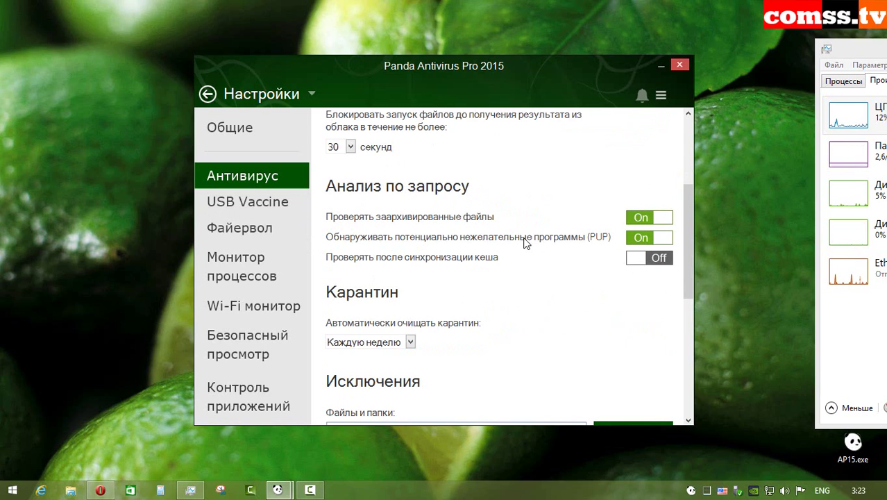
pyautogui.click(639, 259)
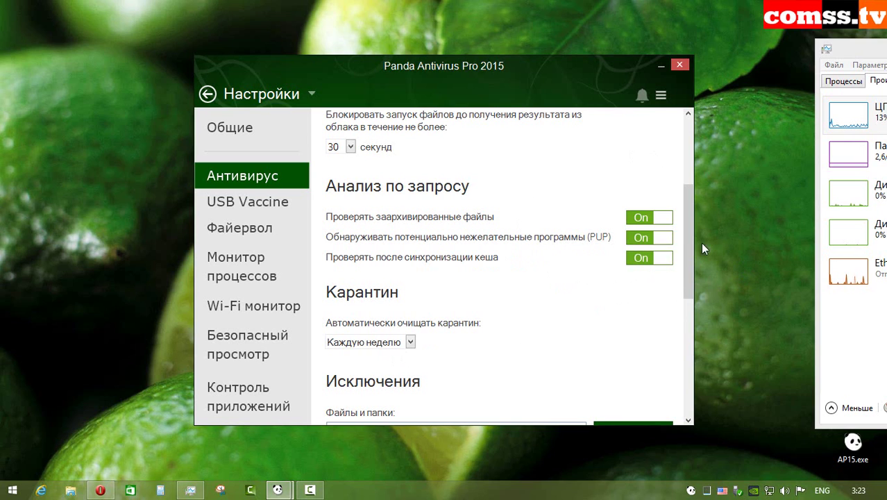
# Step: Set automatic quarantine clearing to every week (Каждую неделю)
pyautogui.moveTo(688, 243); pyautogui.dragTo(689, 283)
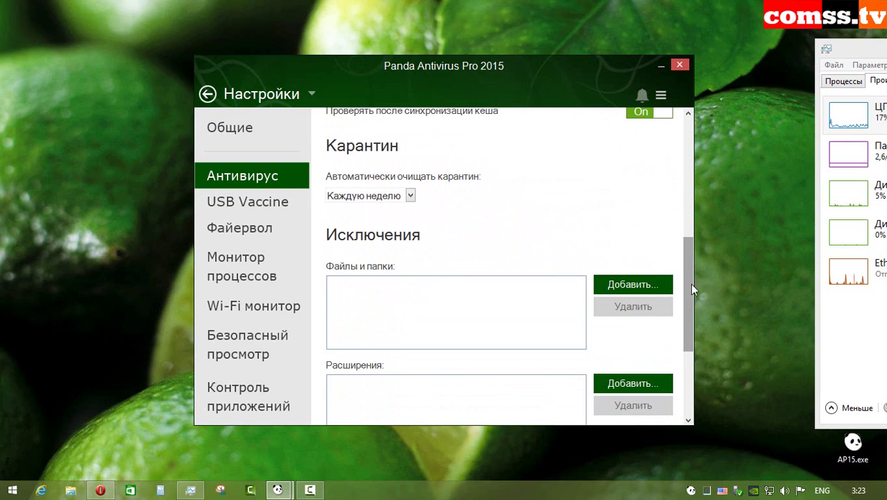
pyautogui.click(410, 196)
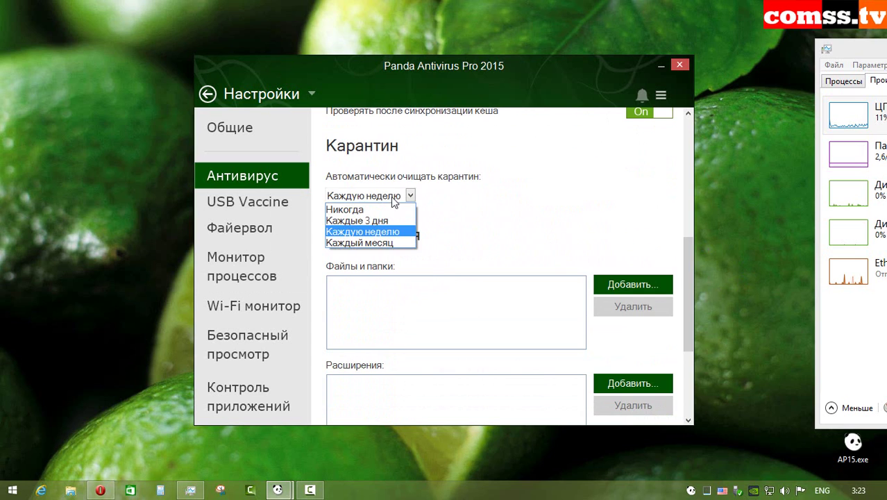
pyautogui.click(363, 231)
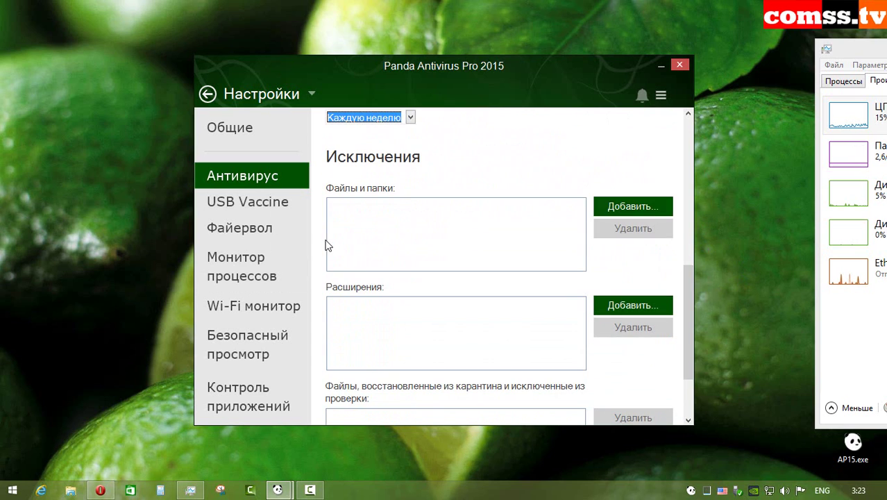
# Step: Add the D: drive to the excluded files and folders
pyautogui.click(643, 208)
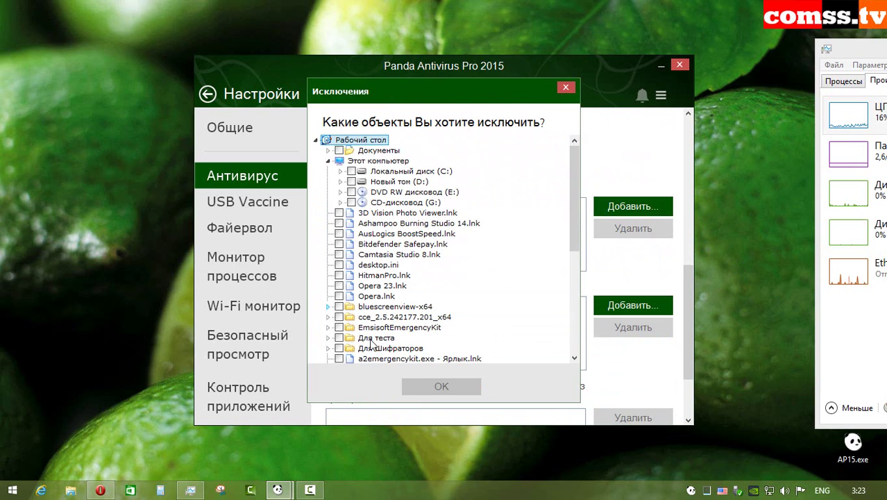
pyautogui.click(352, 181)
pyautogui.click(466, 383)
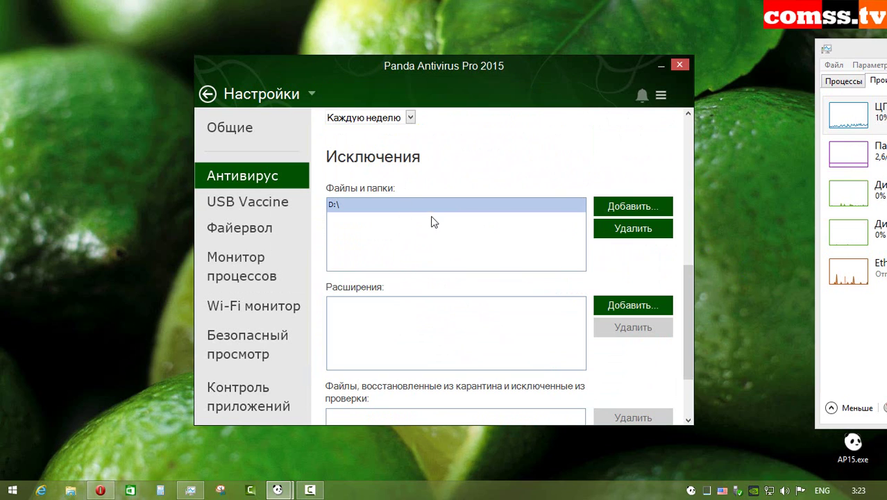
# Step: Remove the D: drive from the excluded files and folders, and add txt to the excluded extensions
pyautogui.click(632, 228)
pyautogui.click(632, 309)
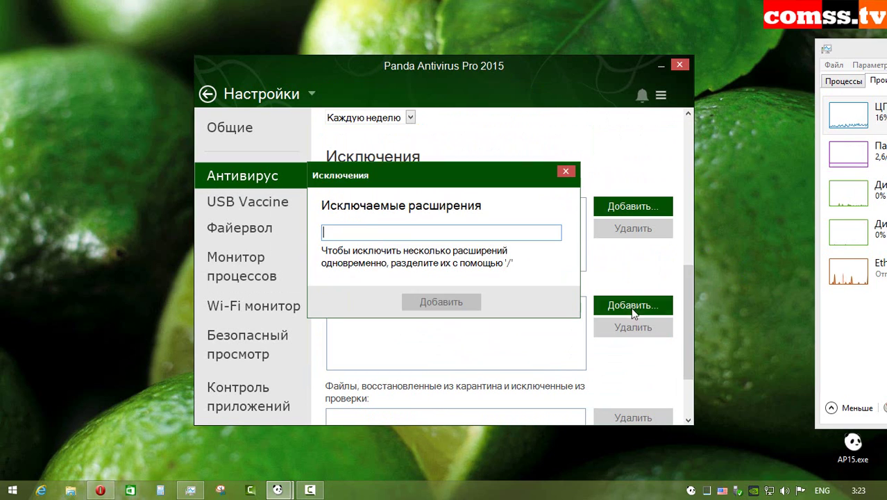
pyautogui.write('txt')
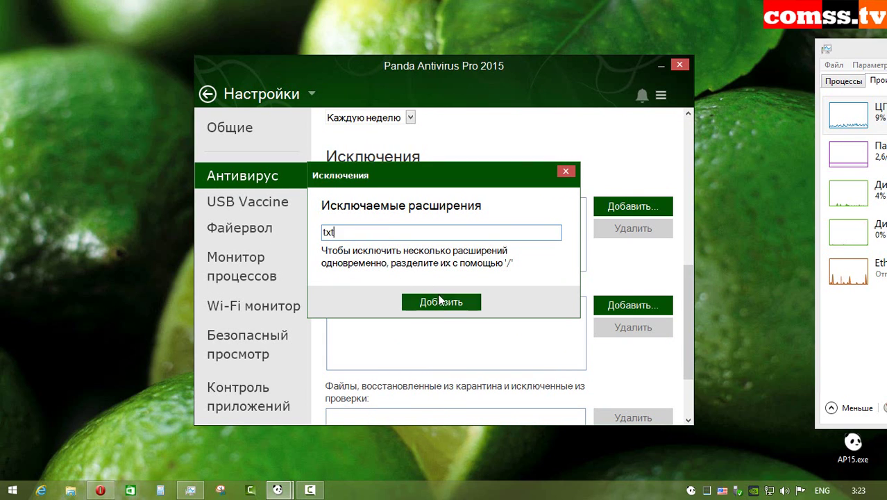
pyautogui.click(439, 304)
# Step: Remove the txt extension from the exclusions and view the list of files restored from quarantine
pyautogui.moveTo(690, 266); pyautogui.dragTo(690, 296)
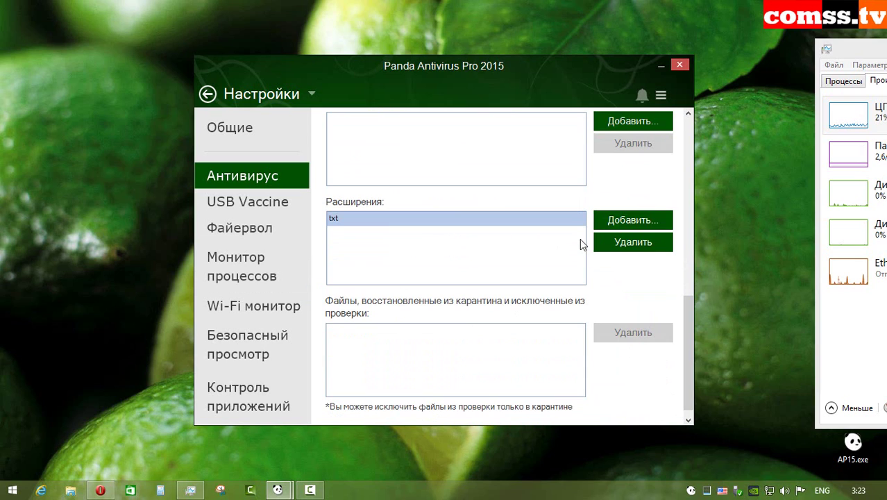
pyautogui.click(638, 244)
pyautogui.scroll(-1, 686, 330)
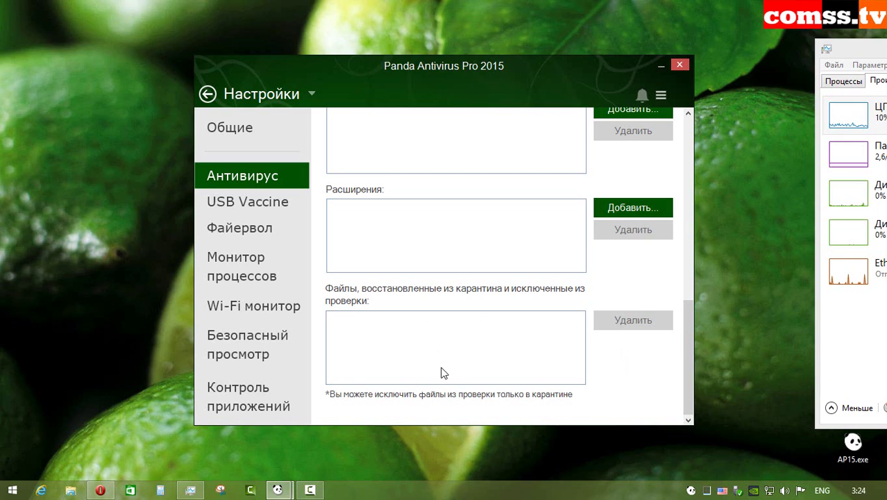
# Step: In the USB Vaccine settings, enable automatic vaccination of every USB drive connected to the PC
pyautogui.press('Down')
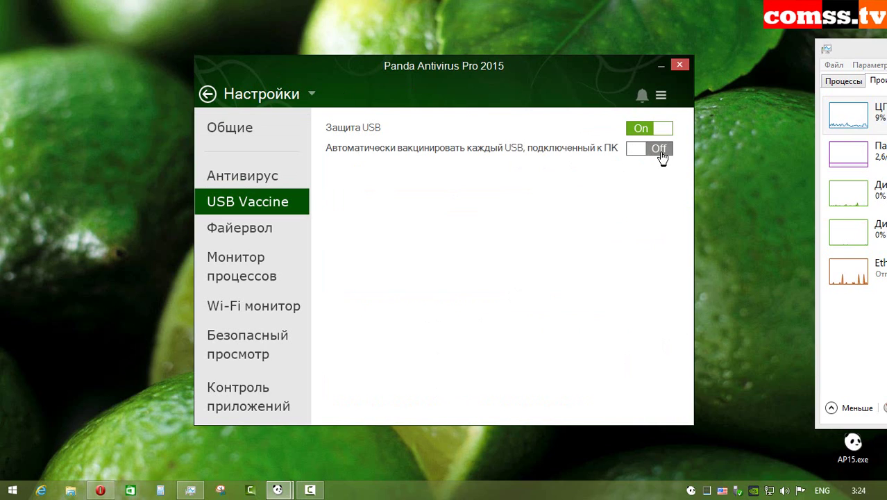
pyautogui.click(638, 158)
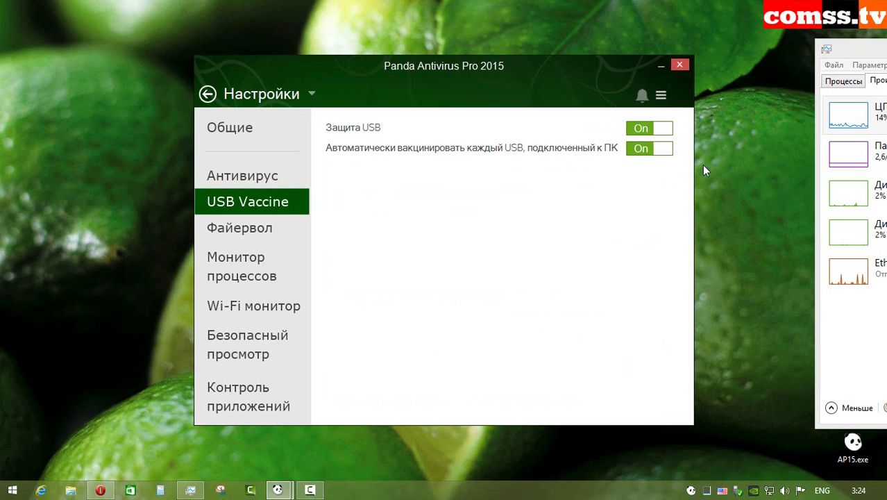
# Step: Open the firewall settings (Файервол) and look through the list of user rules
pyautogui.click(229, 229)
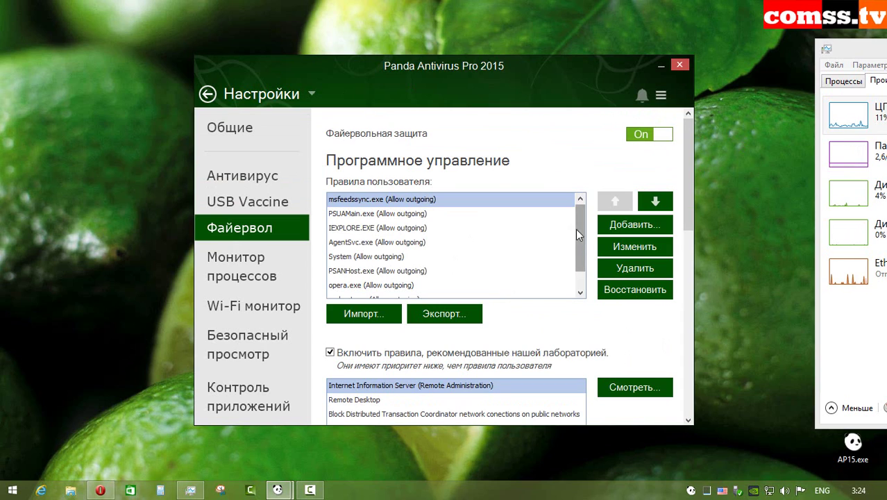
pyautogui.moveTo(575, 228); pyautogui.dragTo(584, 244)
pyautogui.scroll(1, 585, 265)
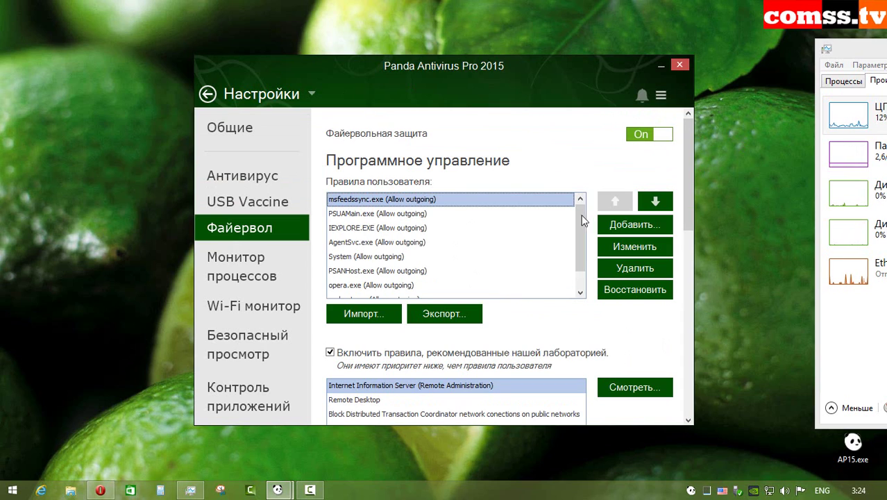
pyautogui.scroll(-1, 585, 247)
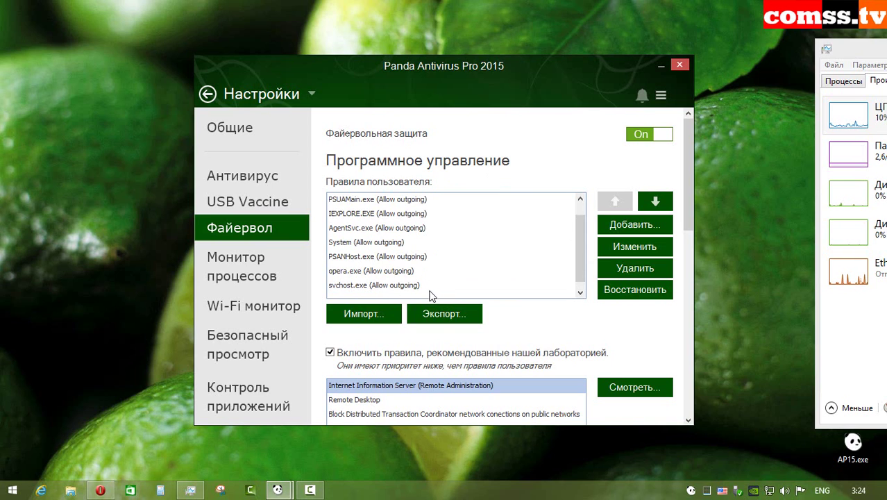
# Step: Look at the export and import file dialogs for the firewall user rules, cancelling each one
pyautogui.click(441, 313)
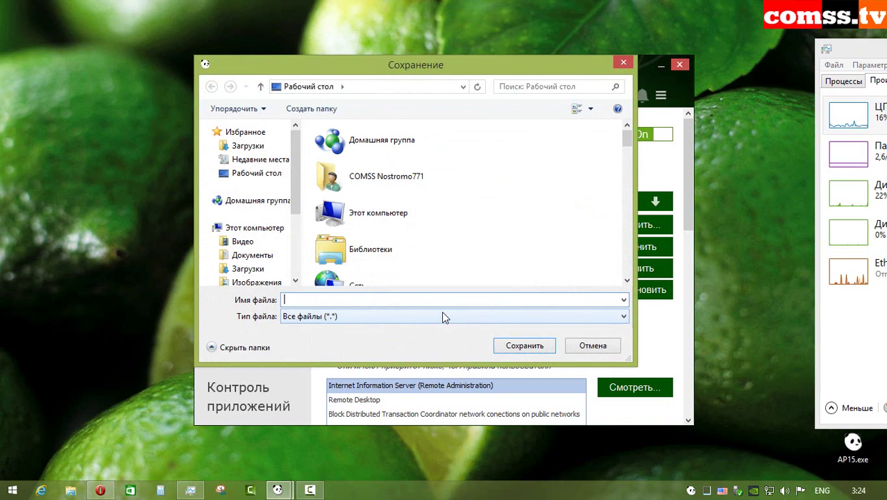
pyautogui.click(591, 345)
pyautogui.click(368, 315)
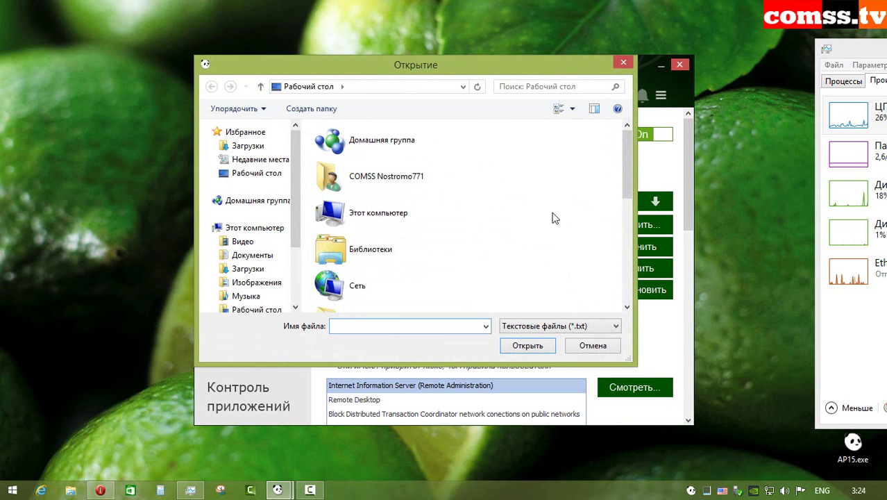
pyautogui.click(592, 346)
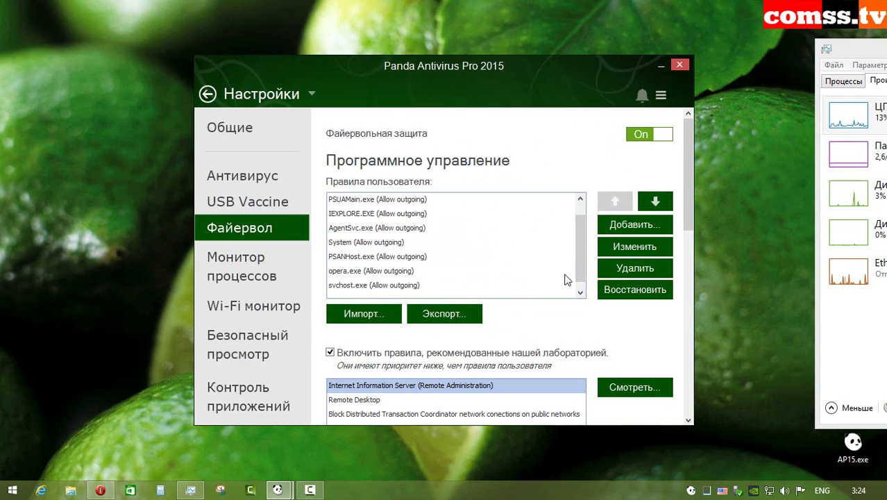
# Step: Move the msfeedssync.exe rule down in the user rules order and back up to first place
pyautogui.scroll(1, 575, 271)
pyautogui.click(655, 201)
pyautogui.click(655, 201)
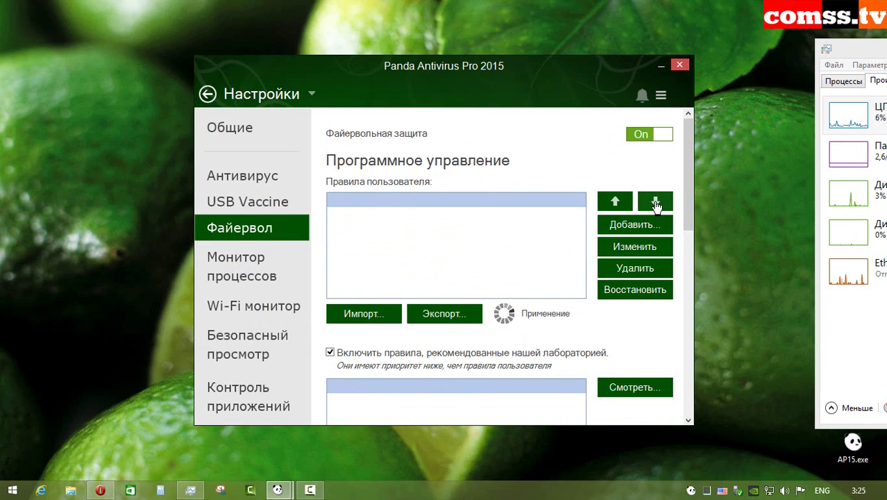
pyautogui.click(614, 203)
pyautogui.click(615, 202)
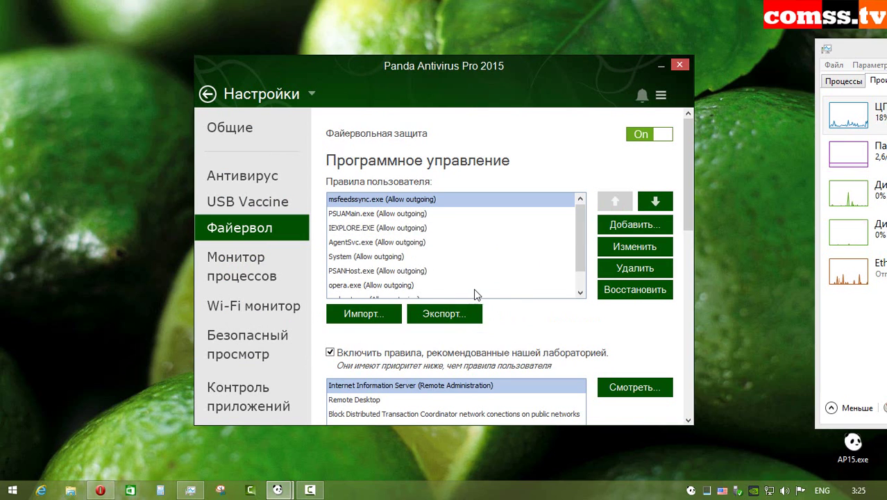
# Step: Start a new firewall rule applied to all programs (Все программы) with the reaction Разрешить исходящие подключения
pyautogui.click(638, 226)
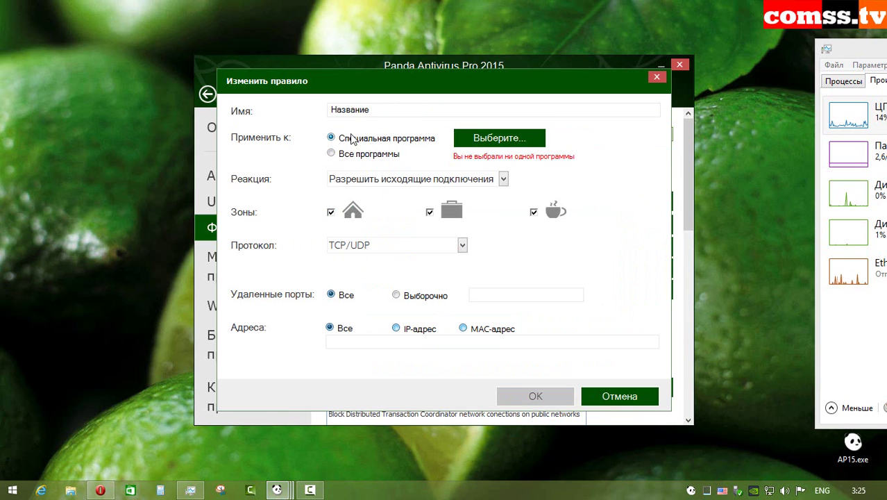
pyautogui.click(497, 138)
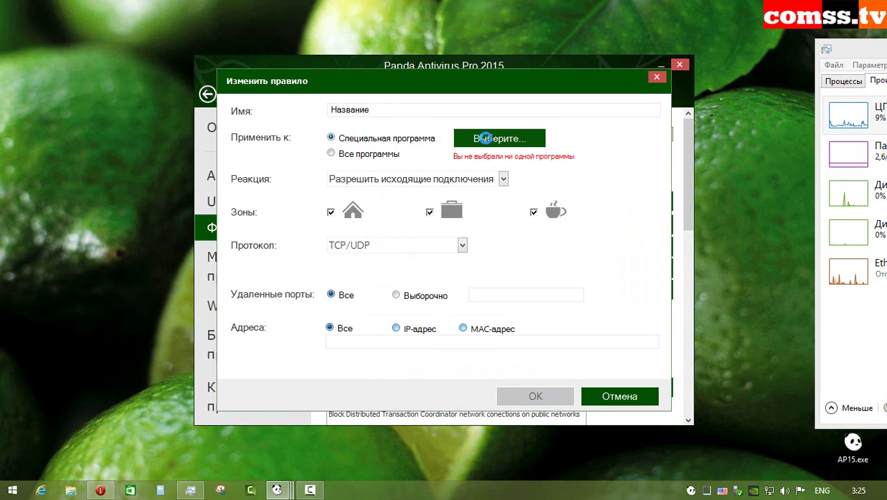
pyautogui.press('Escape')
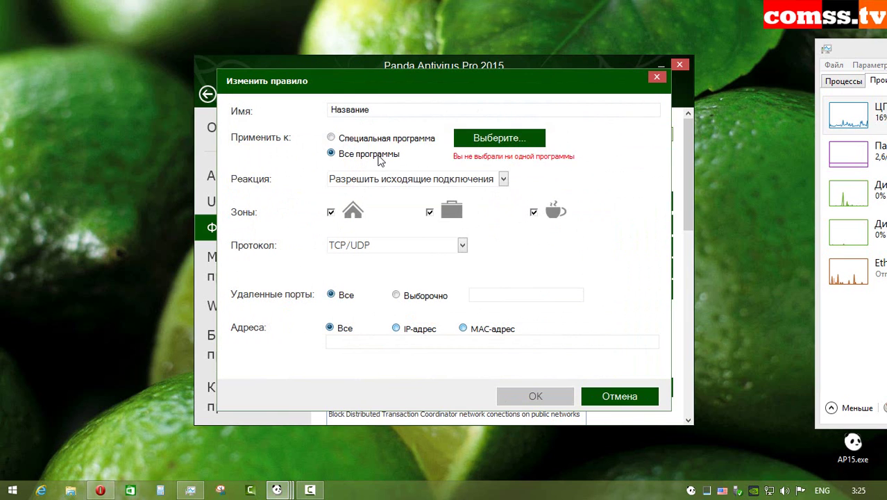
pyautogui.click(379, 157)
pyautogui.click(478, 179)
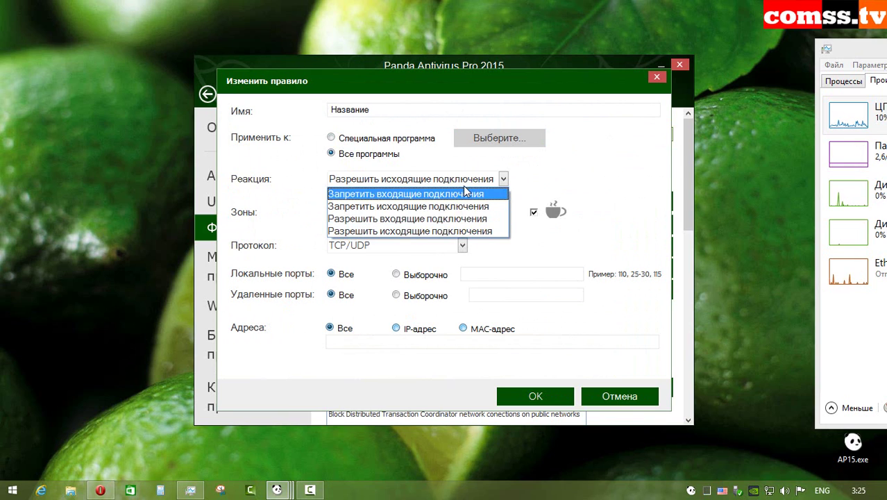
pyautogui.click(412, 229)
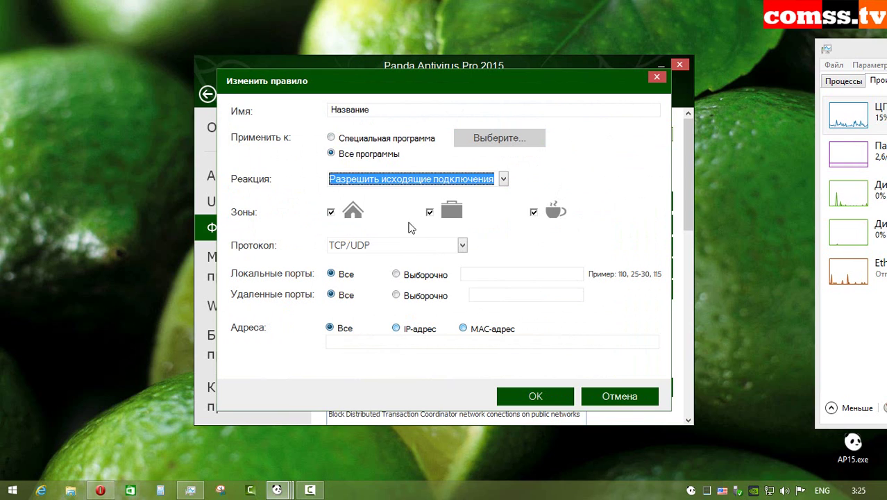
# Step: Review the protocol choices, try selective local and remote ports, return both to Все, and cancel the new rule
pyautogui.click(462, 245)
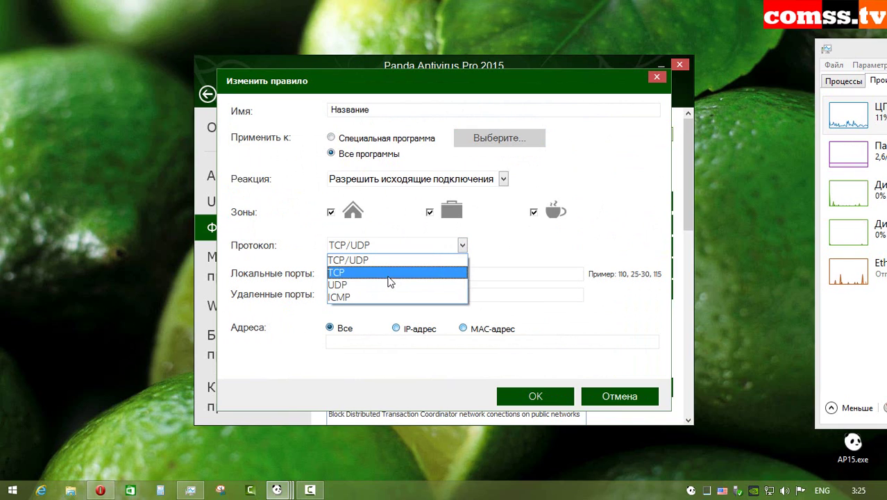
pyautogui.click(565, 302)
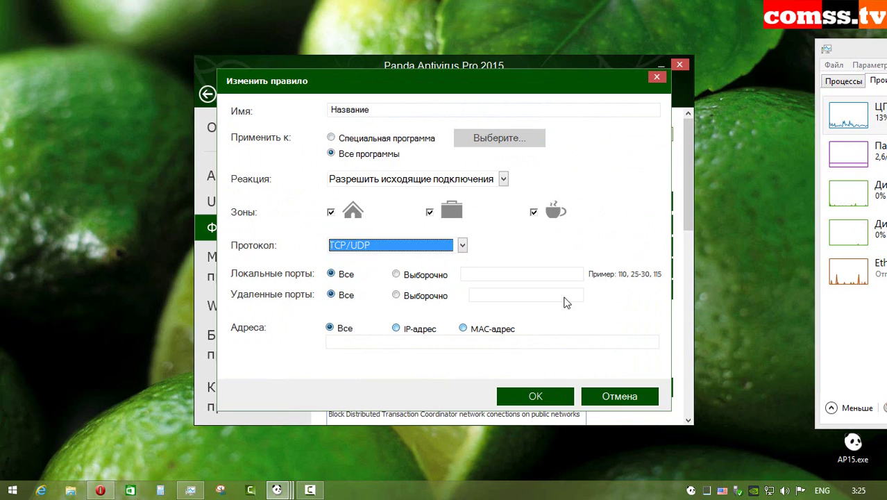
pyautogui.click(414, 279)
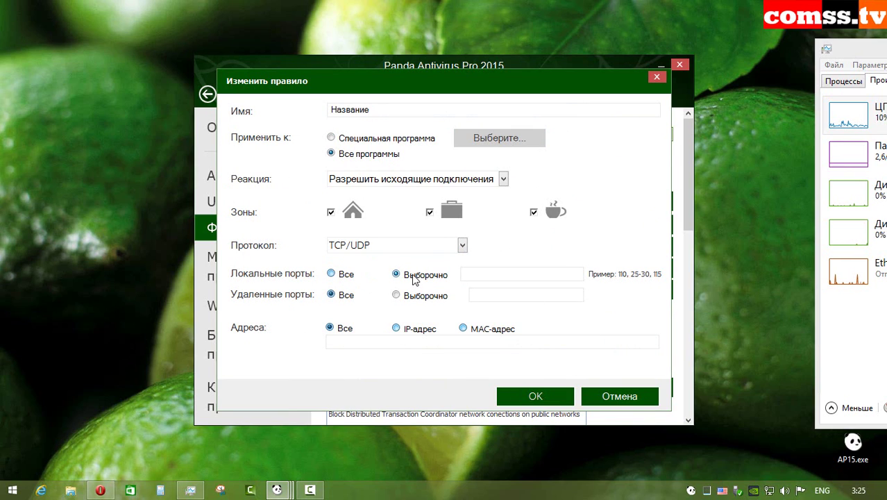
pyautogui.click(353, 275)
pyautogui.click(414, 297)
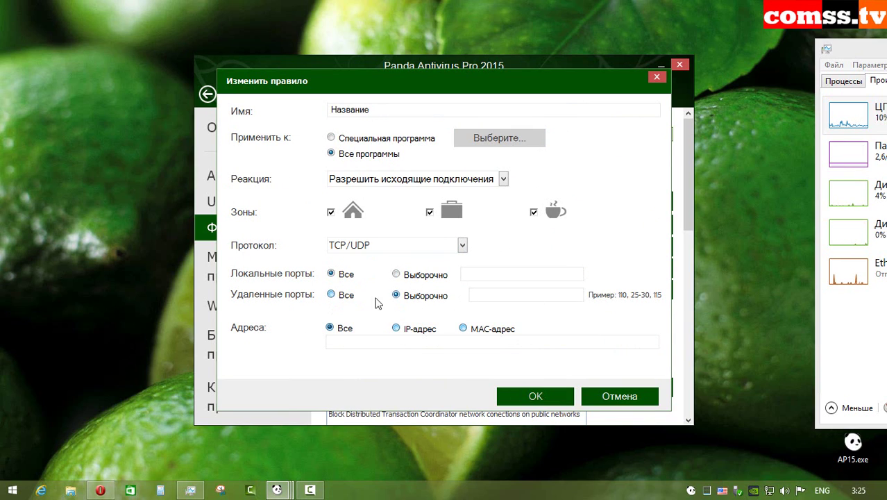
pyautogui.click(343, 297)
pyautogui.press('Escape')
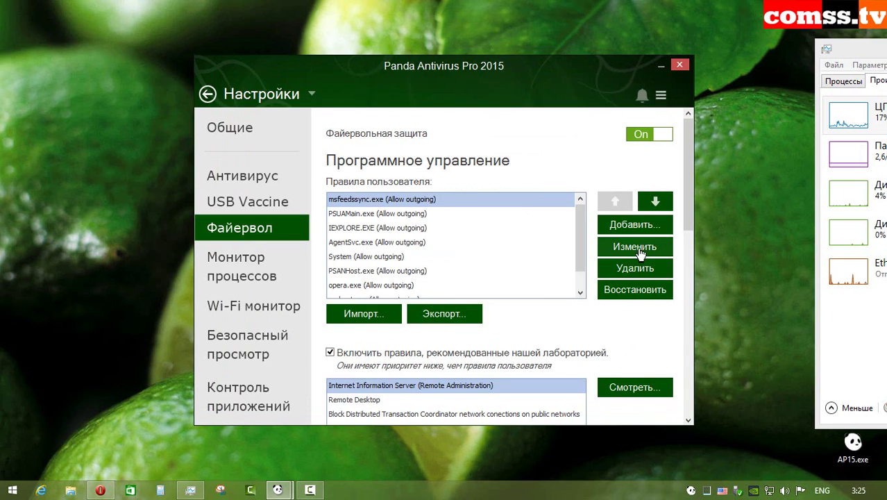
# Step: Open the msfeedssync.exe user rule for editing to view its settings, and close it unchanged
pyautogui.click(634, 246)
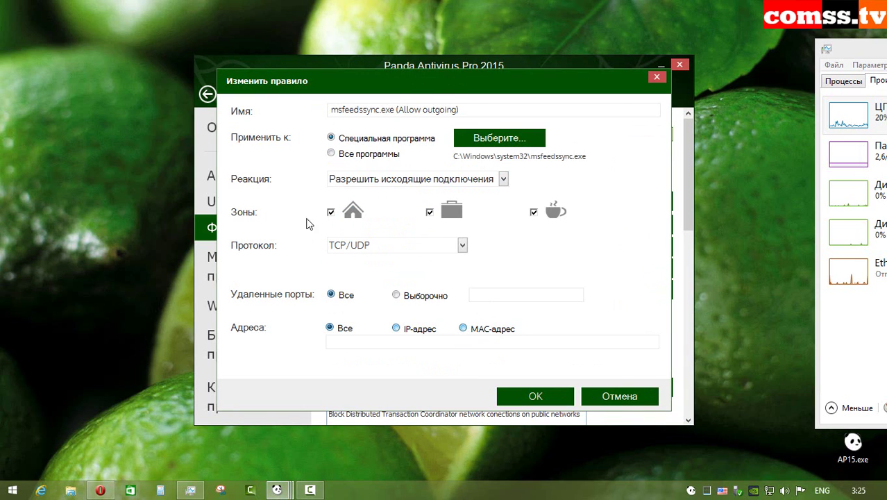
pyautogui.press('Tab')
pyautogui.press('Escape')
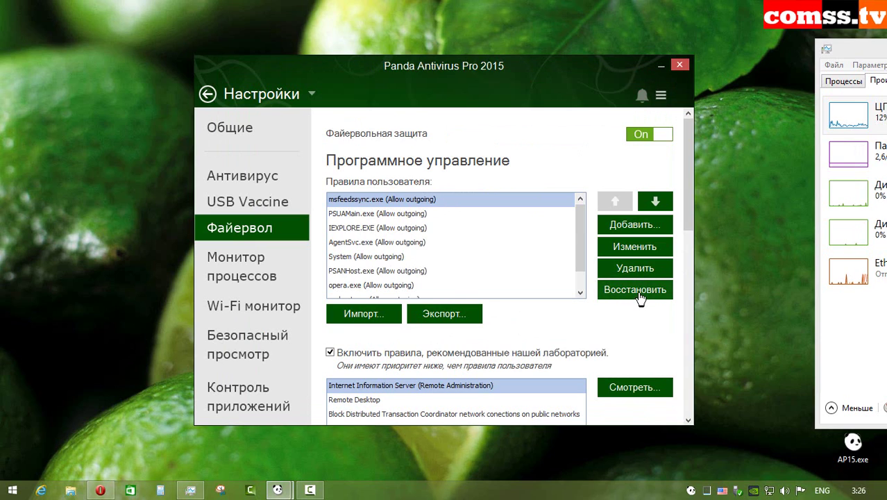
# Step: Review the lab-recommended firewall rules and view the details of the Internet Information Server (Remote Administration) rule
pyautogui.scroll(-2, 639, 297)
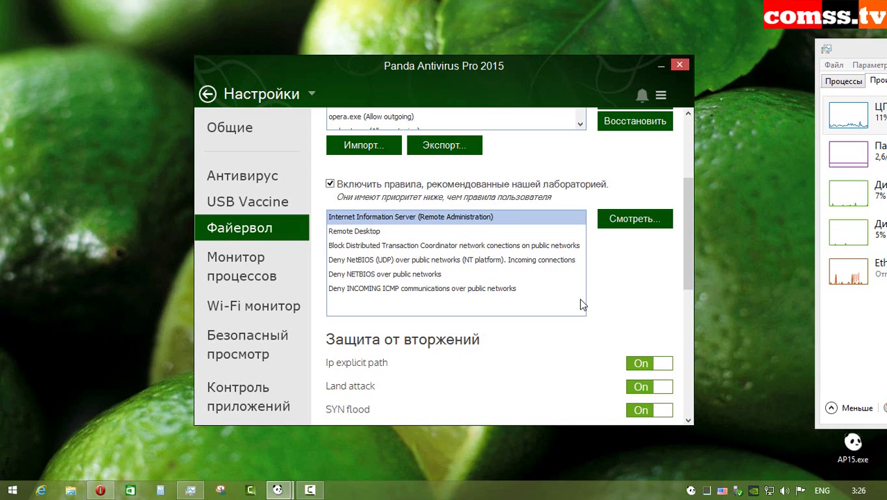
pyautogui.scroll(-2, 680, 300)
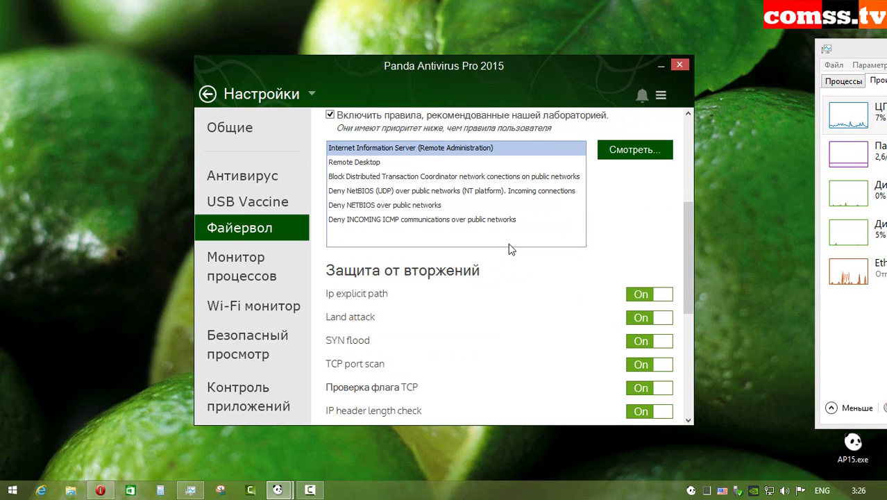
pyautogui.scroll(3, 508, 247)
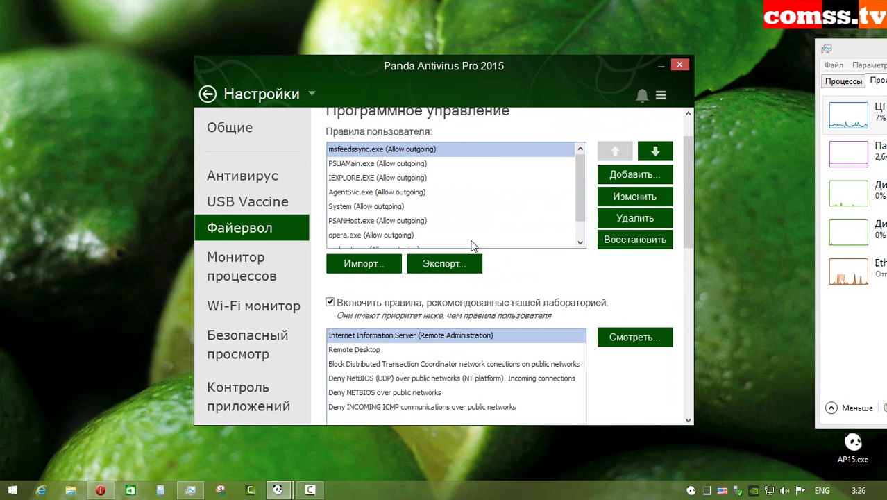
pyautogui.scroll(-4, 471, 245)
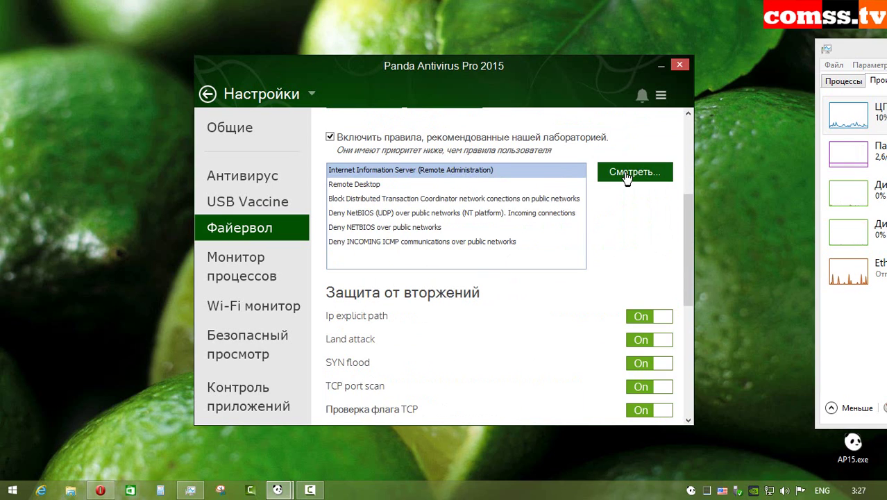
pyautogui.click(628, 178)
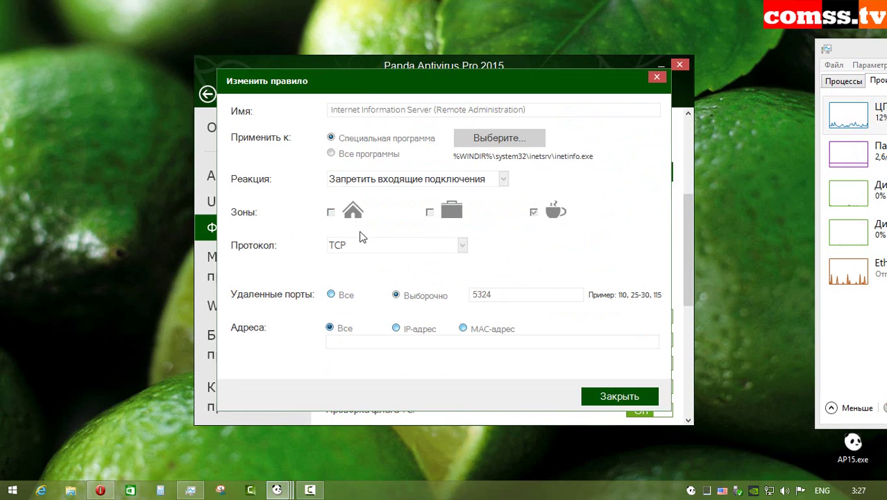
pyautogui.click(614, 397)
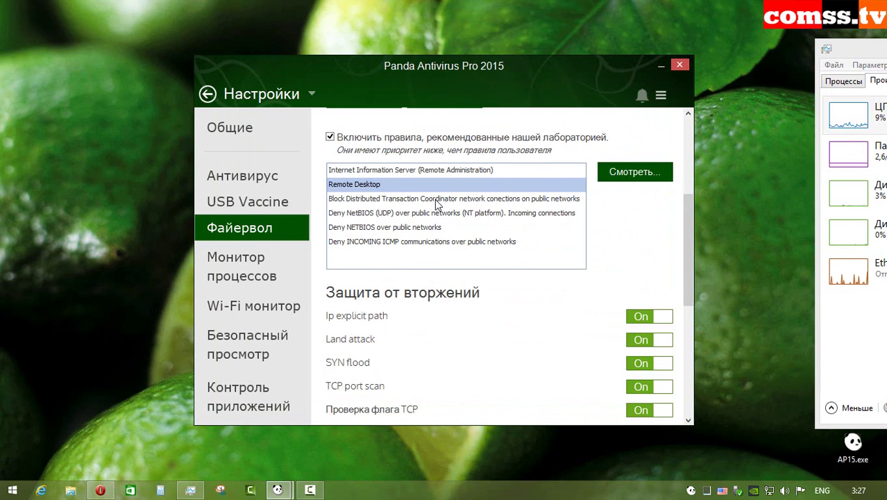
# Step: View the details of the recommended Block Distributed Transaction Coordinator rule, and select the Deny NetBIOS (UDP) rule
pyautogui.click(438, 199)
pyautogui.click(628, 174)
pyautogui.press('Escape')
pyautogui.press('Down')
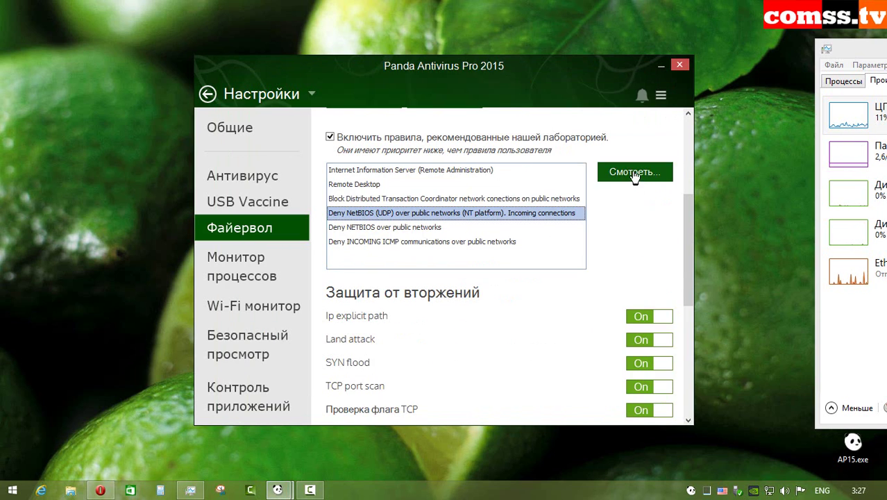
# Step: Enable Smart DNS, Smart DHCP and ICMP No echo requests in the firewall's intrusion protection settings
pyautogui.scroll(-1, 553, 217)
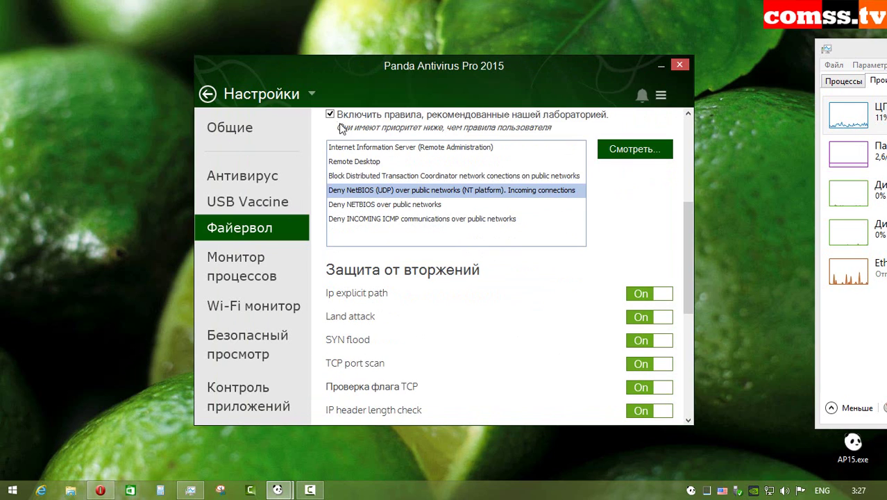
pyautogui.scroll(-3, 522, 273)
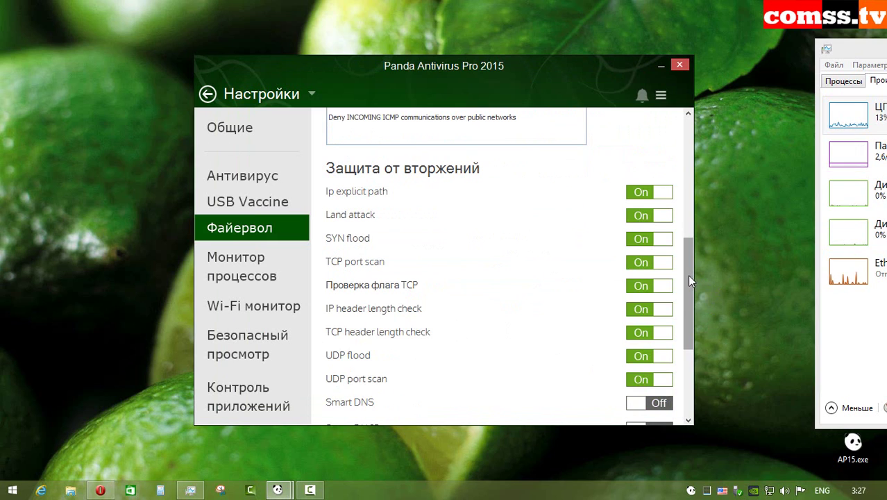
pyautogui.moveTo(689, 277); pyautogui.dragTo(693, 290)
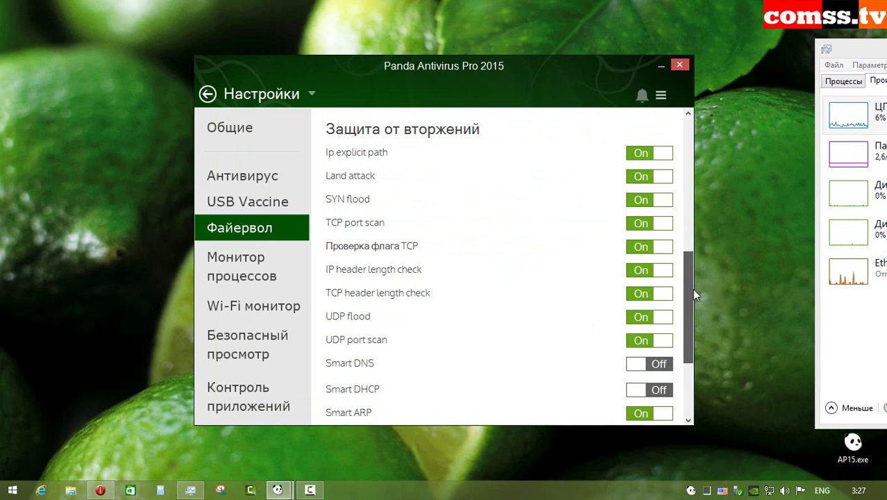
pyautogui.moveTo(693, 289); pyautogui.dragTo(697, 306)
pyautogui.scroll(-3, 554, 278)
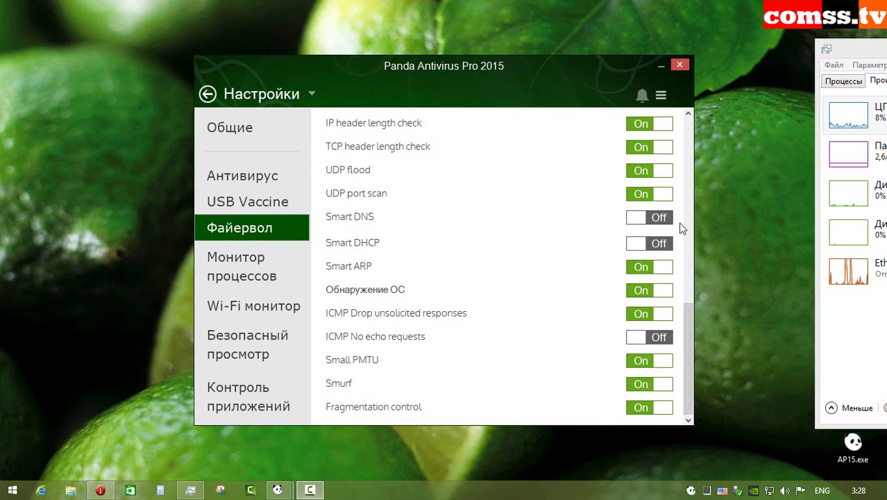
pyautogui.click(634, 221)
pyautogui.click(636, 247)
pyautogui.click(633, 340)
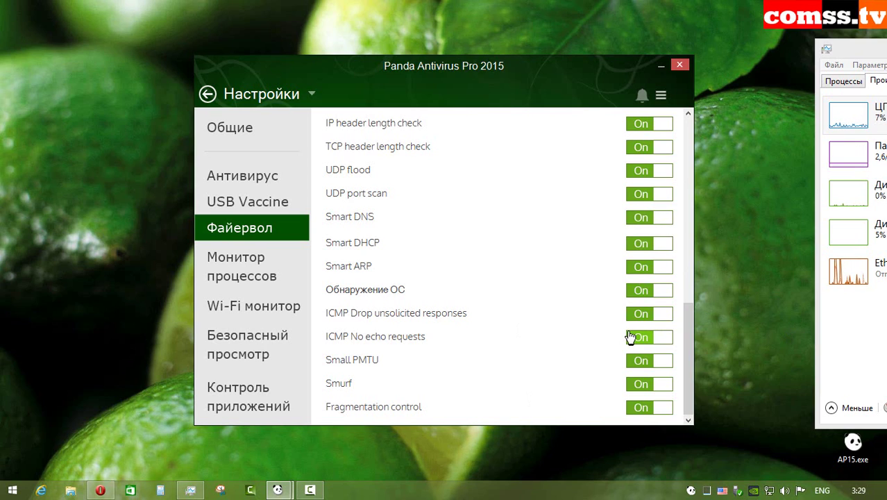
pyautogui.click(663, 221)
pyautogui.click(663, 245)
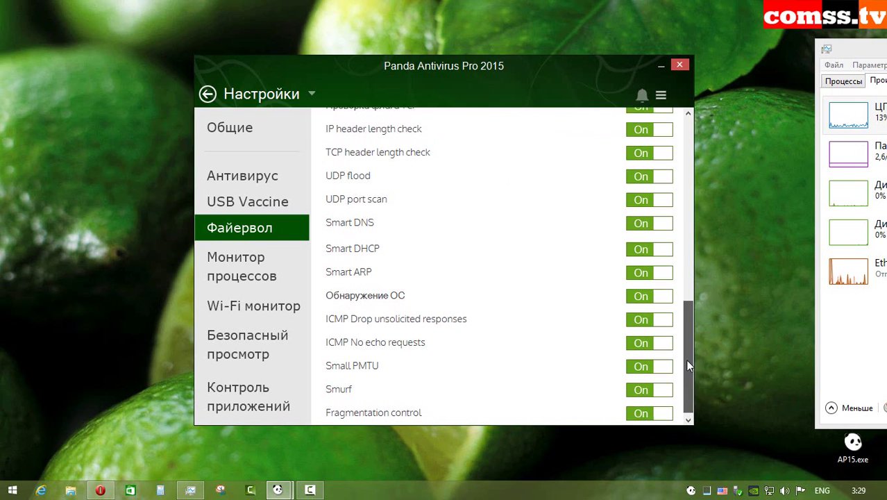
# Step: View the process monitor settings and turn on the Wi-Fi monitor
pyautogui.click(236, 266)
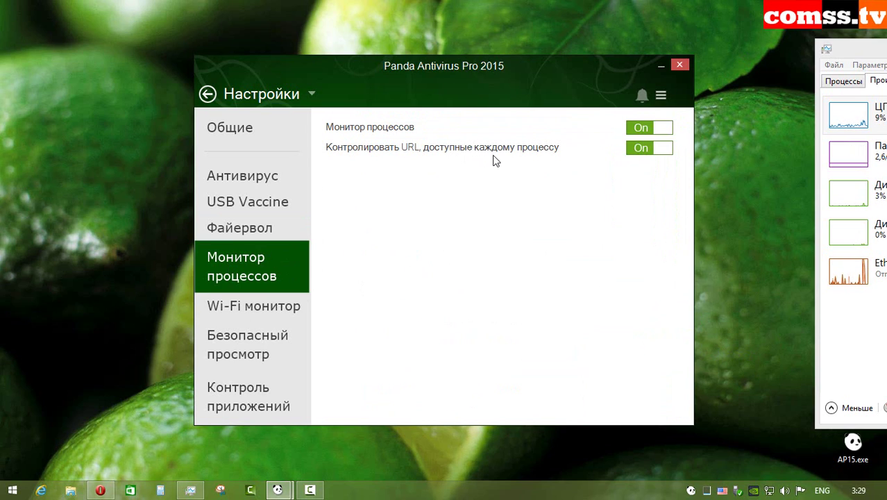
pyautogui.click(249, 305)
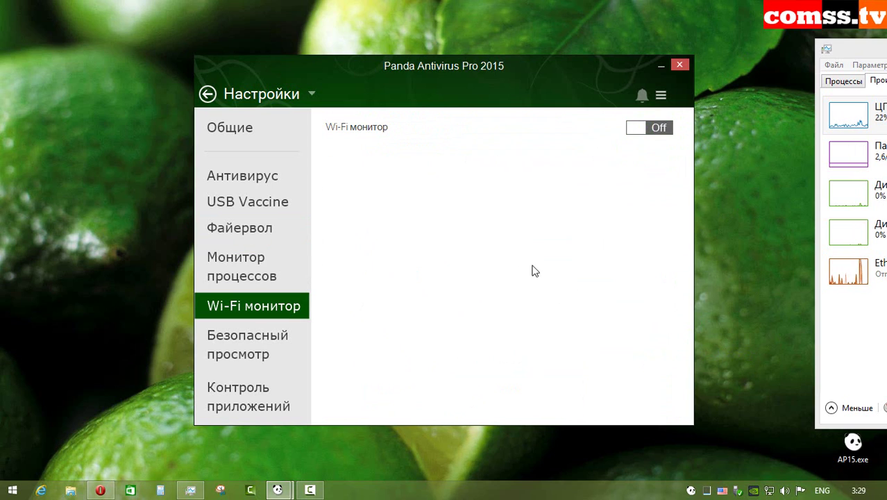
pyautogui.click(633, 129)
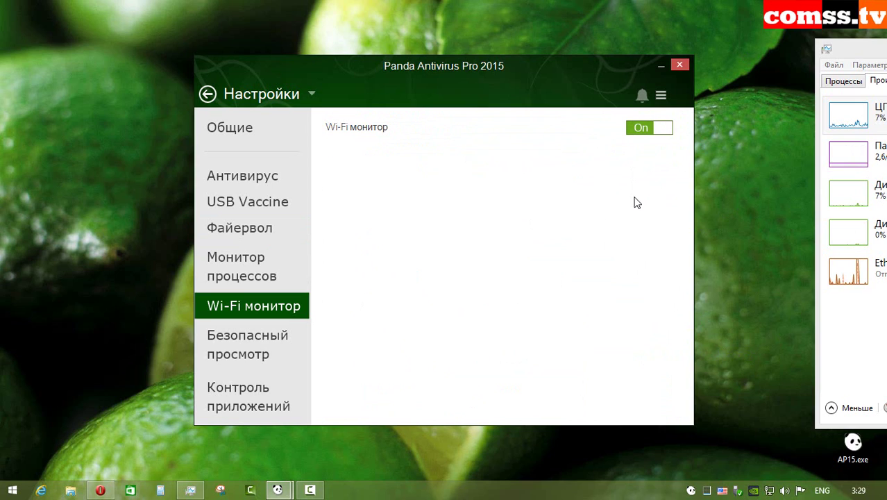
# Step: View the Safe Browsing settings (Безопасный просмотр) and activate the field for allowed addresses and domains
pyautogui.press('Down')
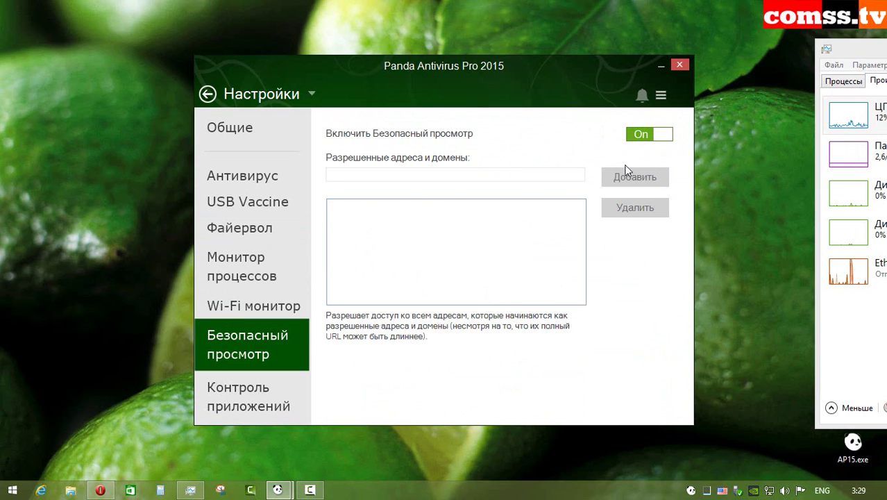
pyautogui.click(514, 234)
pyautogui.click(478, 173)
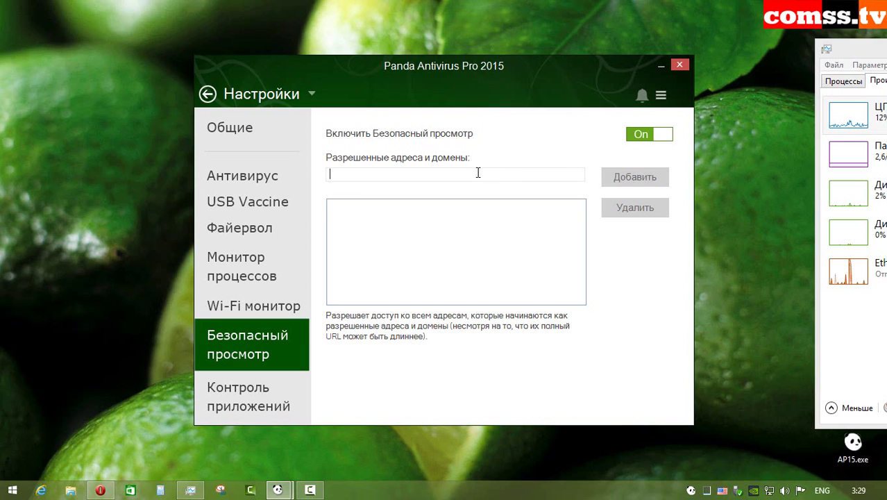
pyautogui.write('n')
# Step: Turn on application control and add BlueScreenView.exe from the bluescreenview-x64 folder with the permission Разрешить
pyautogui.click(237, 401)
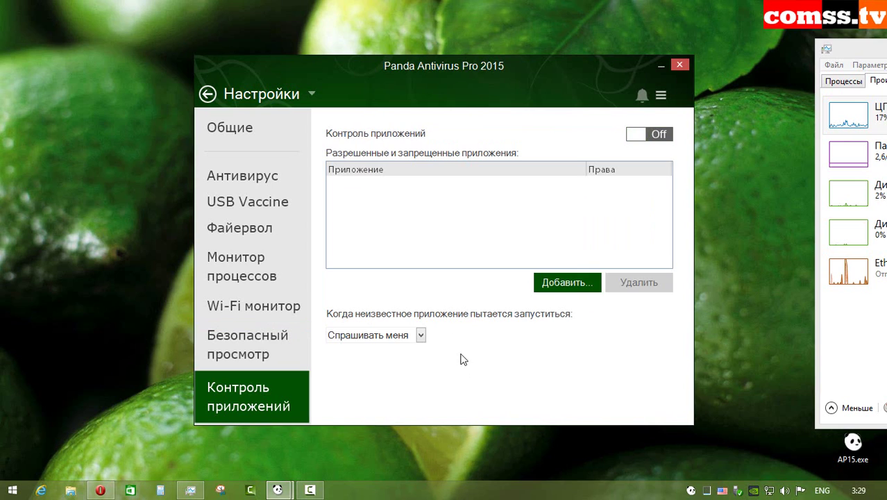
pyautogui.click(634, 135)
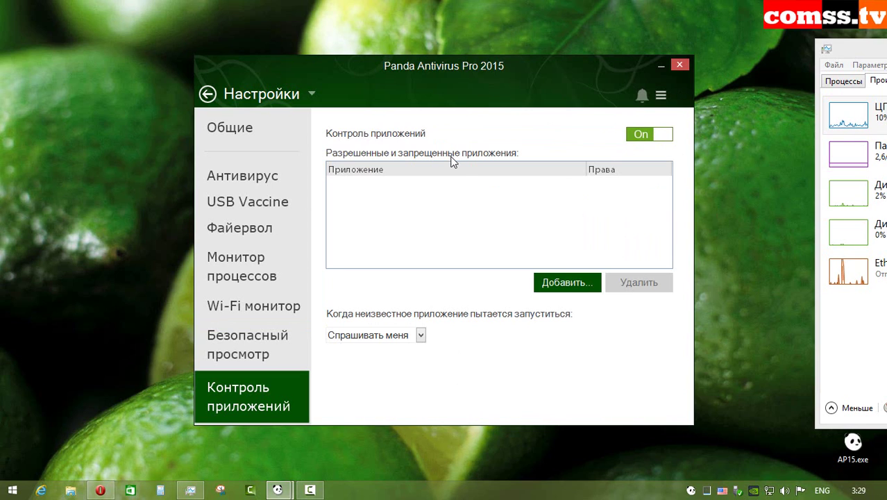
pyautogui.click(586, 284)
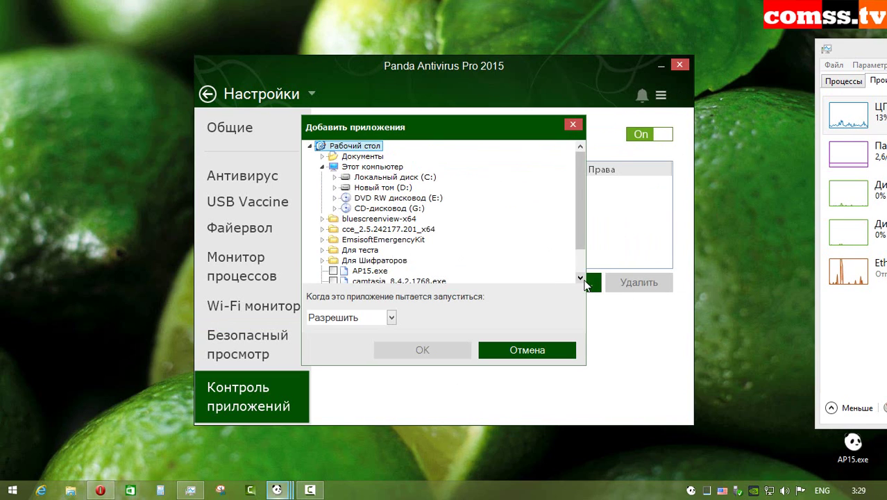
pyautogui.click(323, 219)
pyautogui.click(378, 229)
pyautogui.click(422, 350)
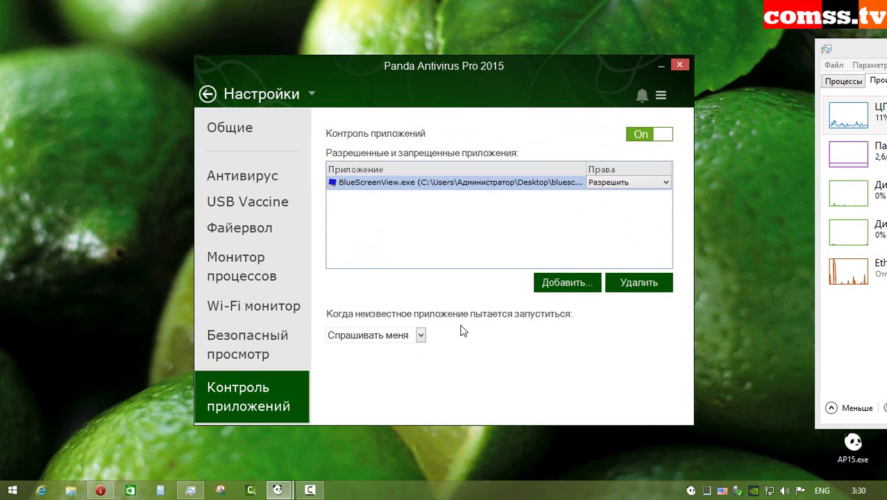
# Step: Check the choices for launching unknown applications, and go from the settings to the Antivirus section
pyautogui.click(420, 336)
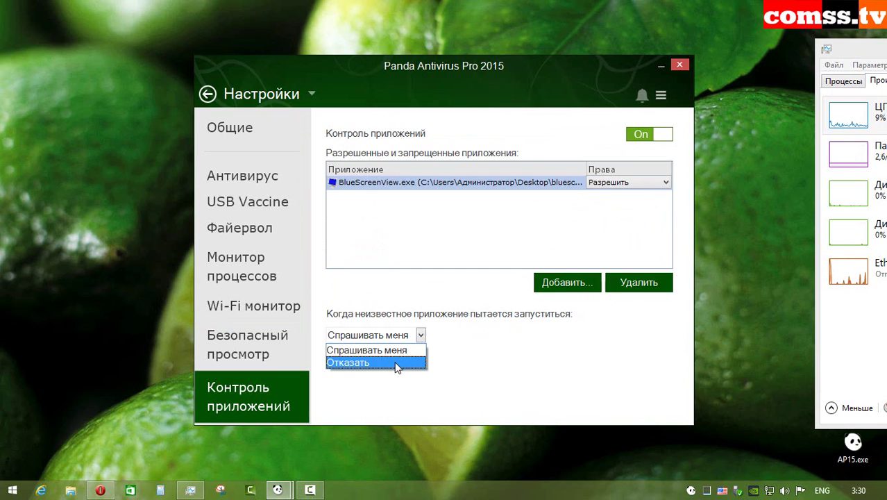
pyautogui.click(333, 378)
pyautogui.click(207, 93)
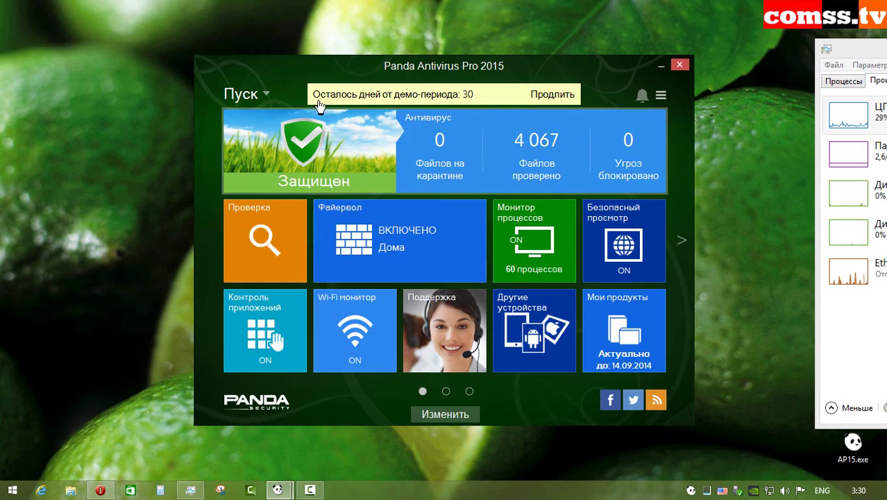
pyautogui.click(266, 95)
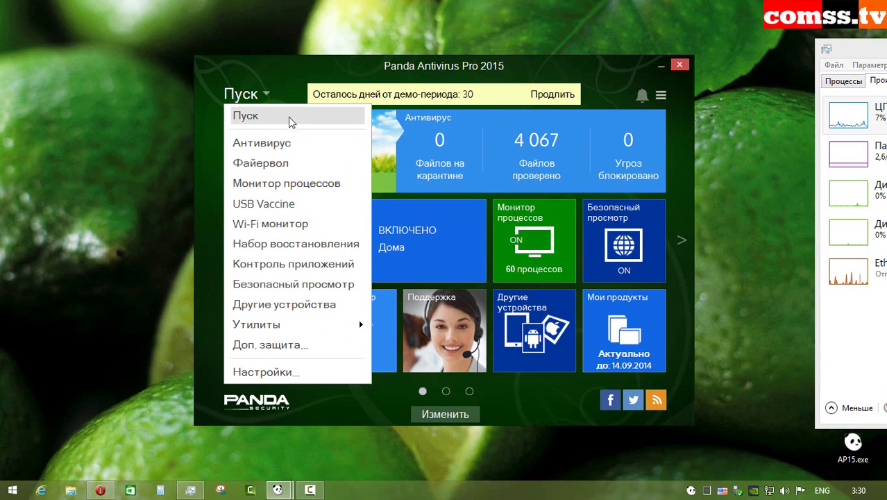
pyautogui.click(286, 144)
# Step: Start a full scan (Полная проверка) of the computer
pyautogui.click(274, 231)
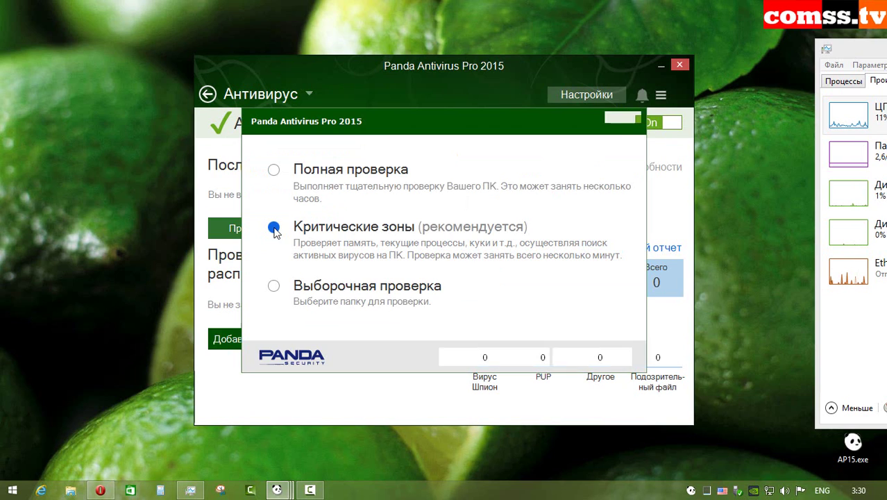
pyautogui.click(368, 173)
pyautogui.press('Return')
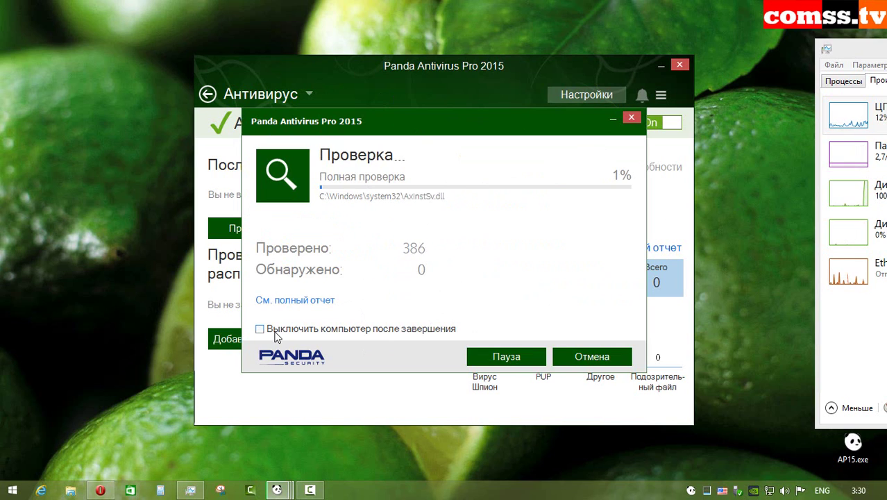
# Step: Open the full event report from the running scan and check its search and event filter options
pyautogui.click(316, 301)
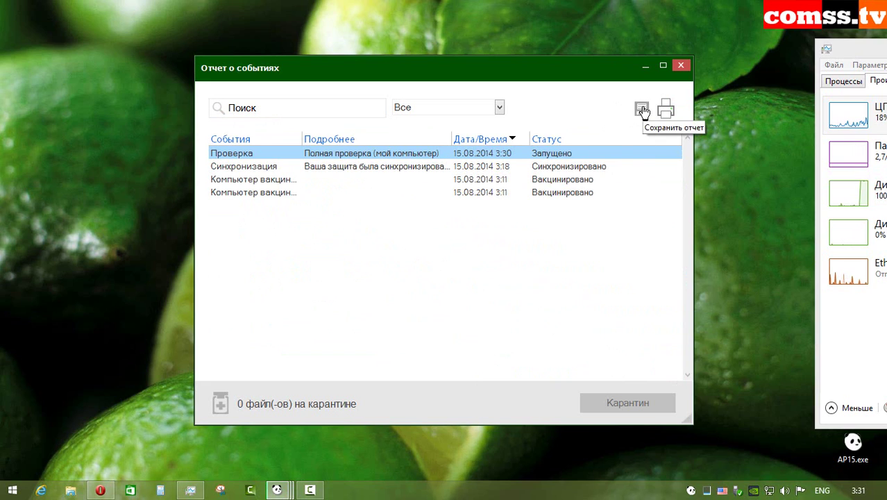
pyautogui.click(307, 110)
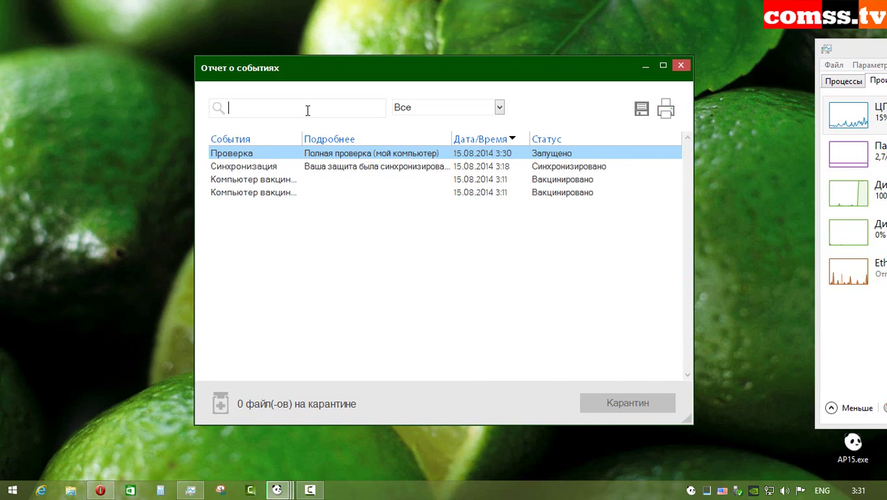
pyautogui.click(499, 107)
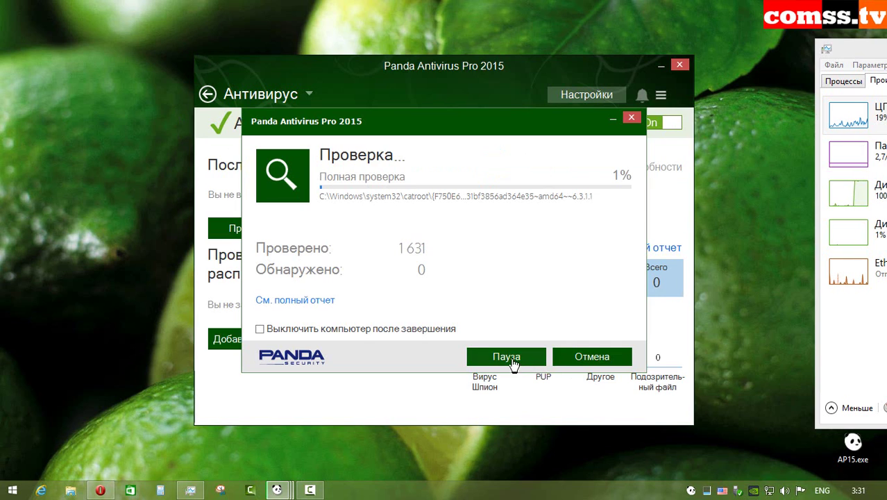
# Step: Pause the full scan and cancel it
pyautogui.click(514, 356)
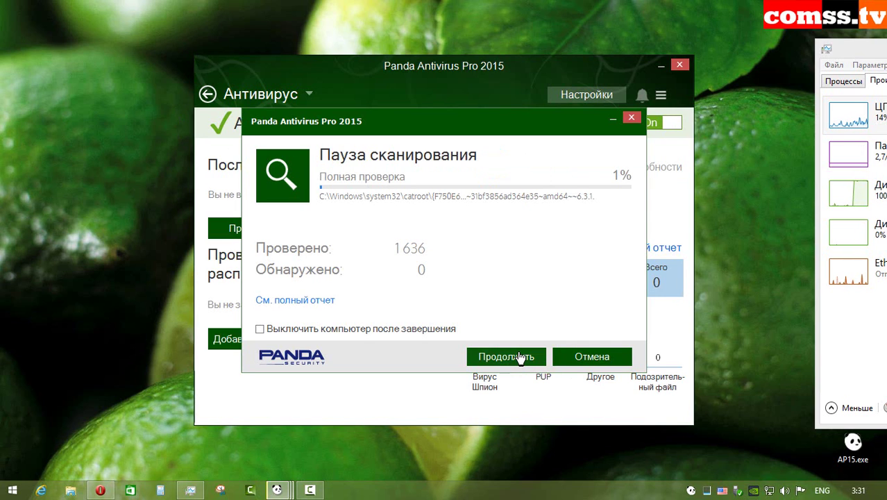
pyautogui.click(598, 356)
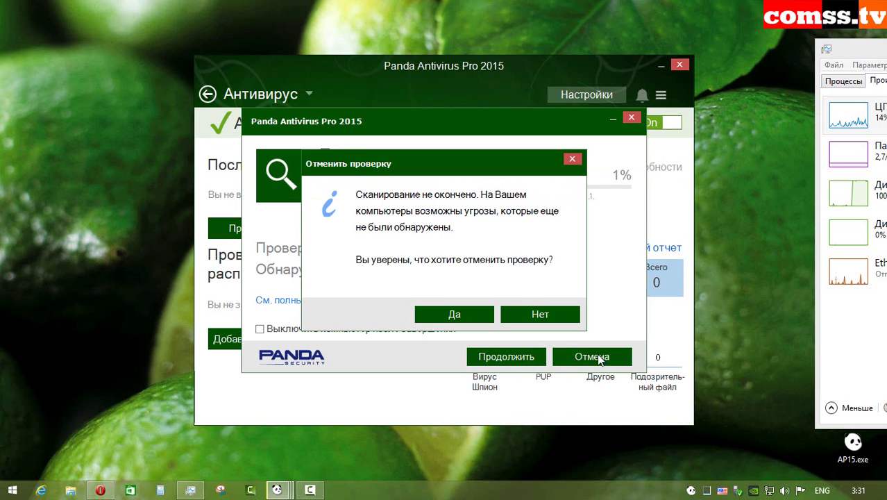
pyautogui.click(457, 320)
# Step: Run a custom scan (Выборочная проверка) of the cce_2.5.242177.201_x64 folder on the desktop
pyautogui.click(305, 229)
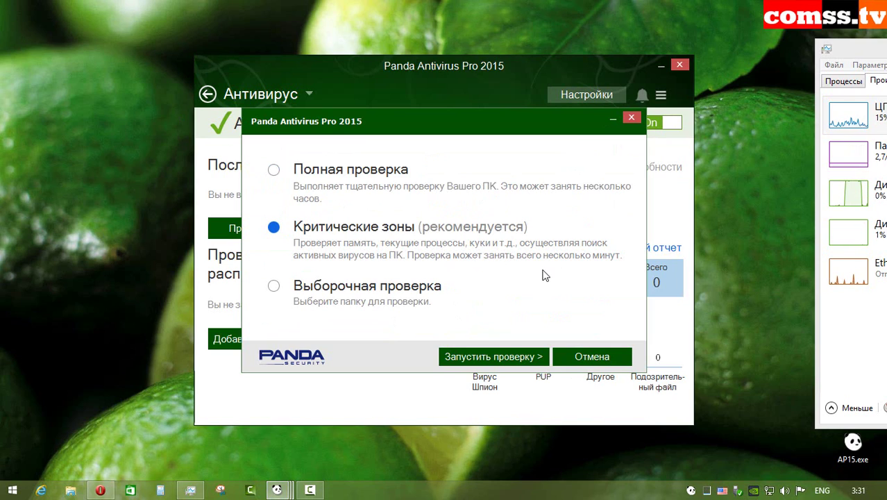
pyautogui.click(274, 285)
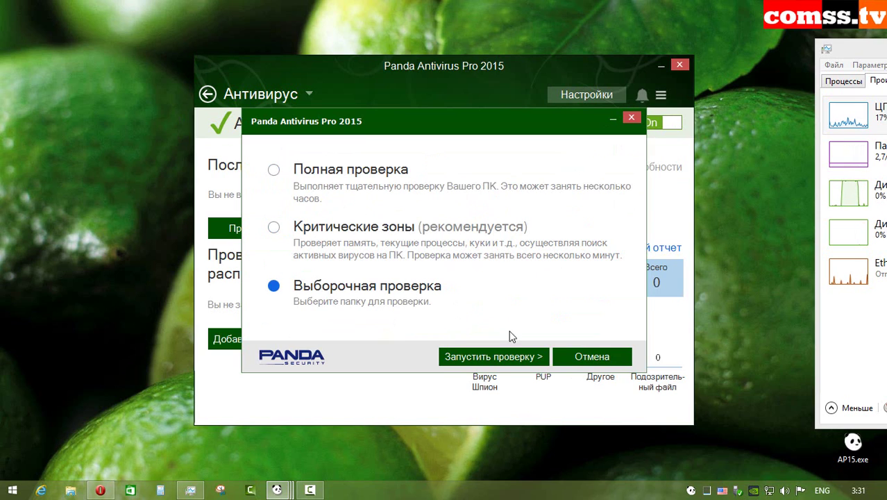
pyautogui.click(481, 358)
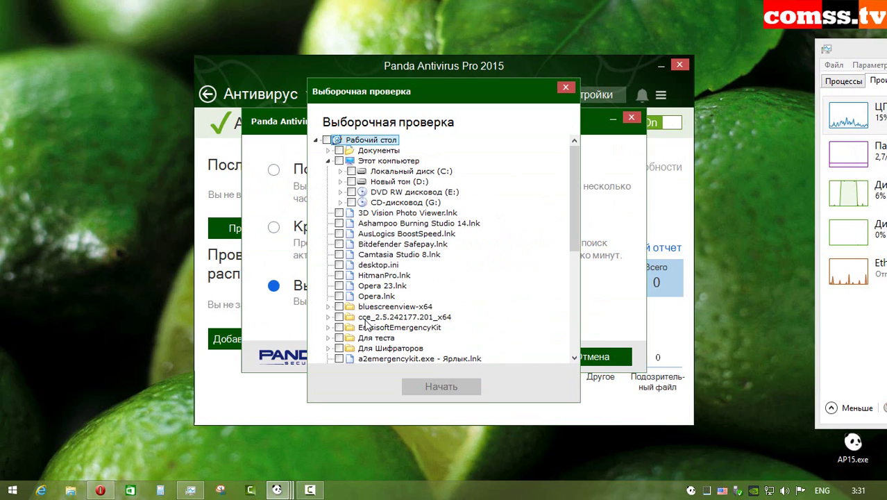
pyautogui.click(339, 317)
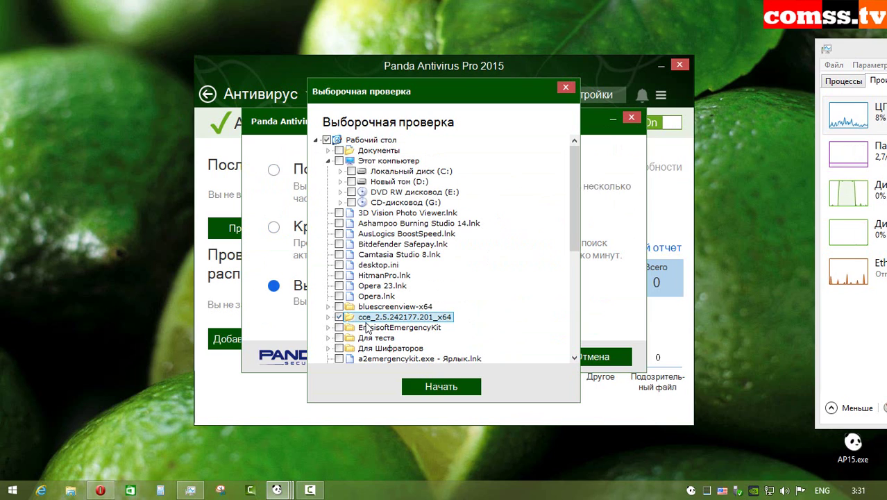
pyautogui.click(442, 387)
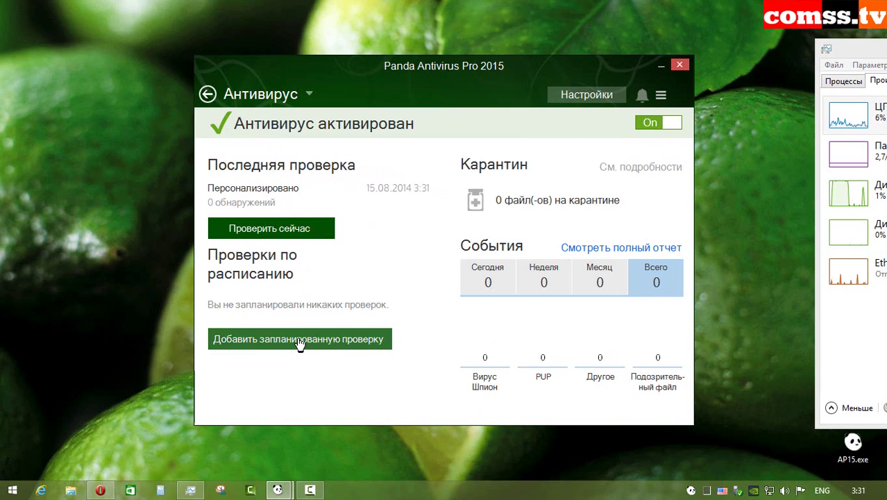
# Step: Add a scheduled scan and set its frequency to Ежемесячно
pyautogui.click(300, 342)
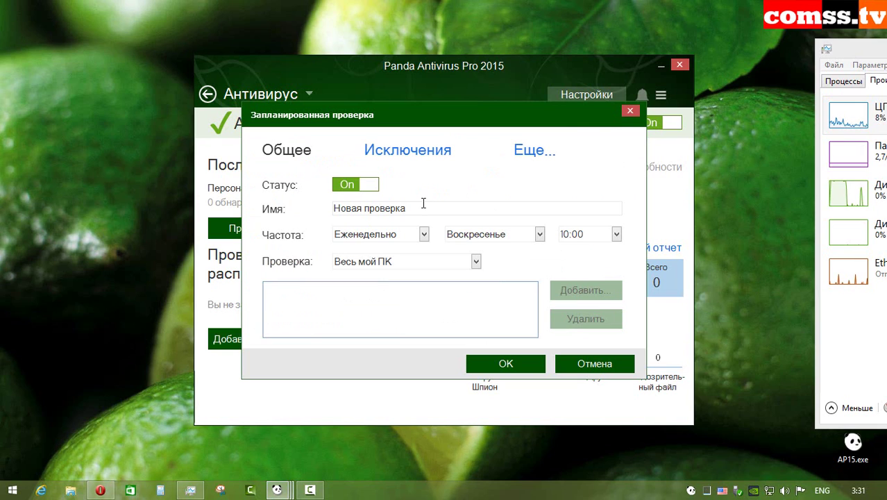
pyautogui.click(423, 235)
pyautogui.click(406, 270)
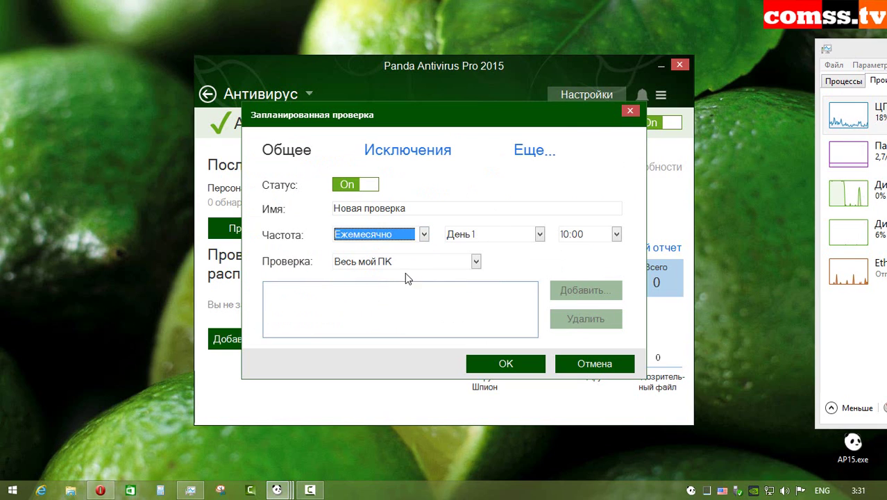
# Step: Set the scheduled scan's target to Прочие объекты and add the Новый том (D:) drive as the item to scan
pyautogui.click(476, 261)
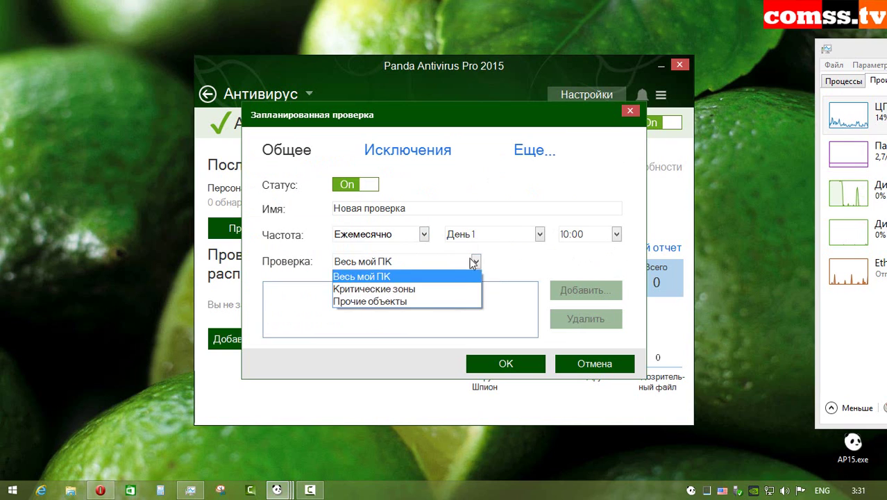
pyautogui.click(434, 300)
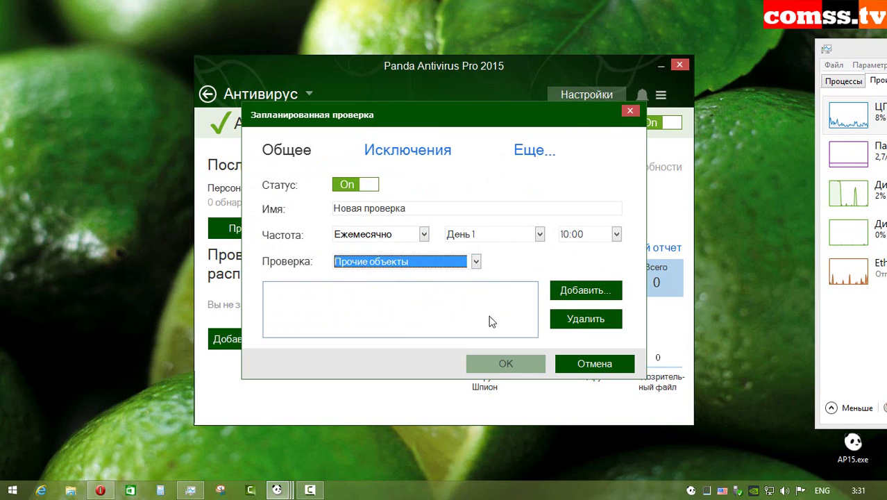
pyautogui.click(592, 291)
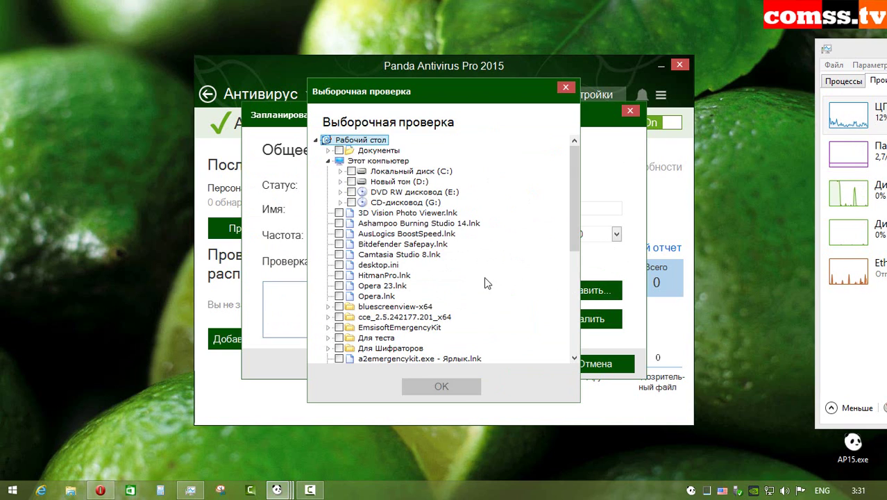
pyautogui.click(352, 182)
pyautogui.click(441, 386)
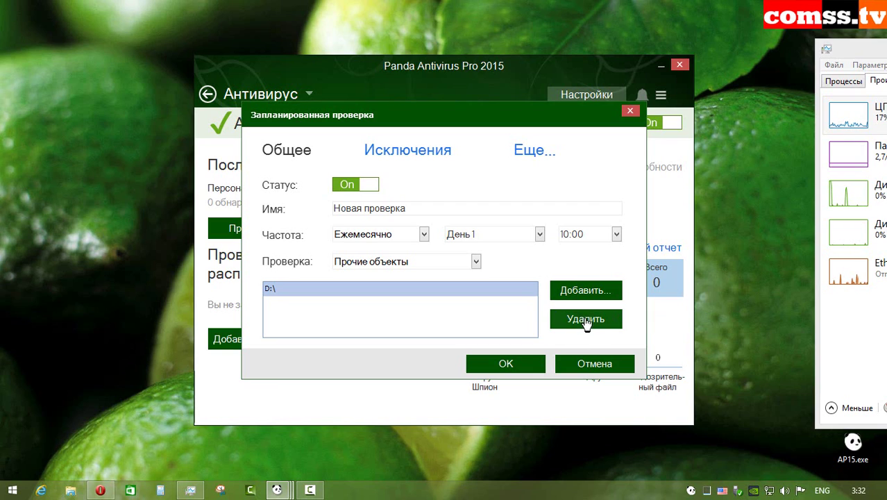
# Step: Check the scheduled scan's exclusions, turn on Обнаруживать шпионы in its additional options, and save the scan
pyautogui.click(428, 156)
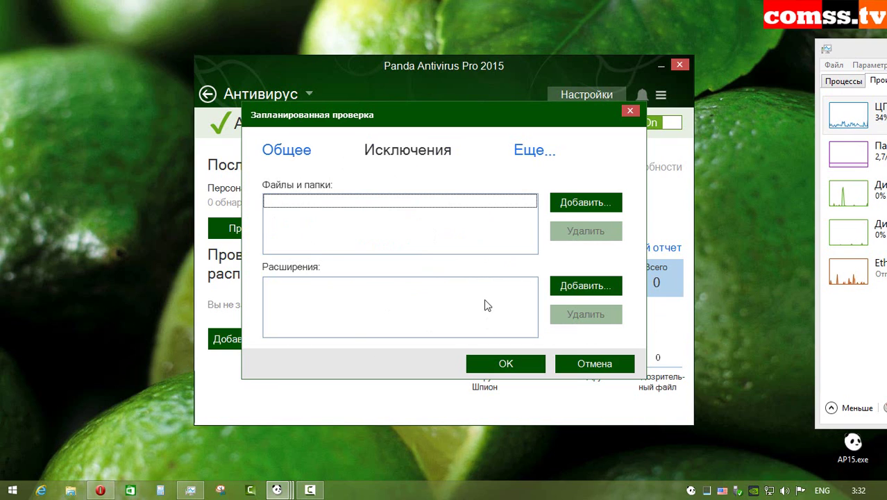
pyautogui.click(546, 152)
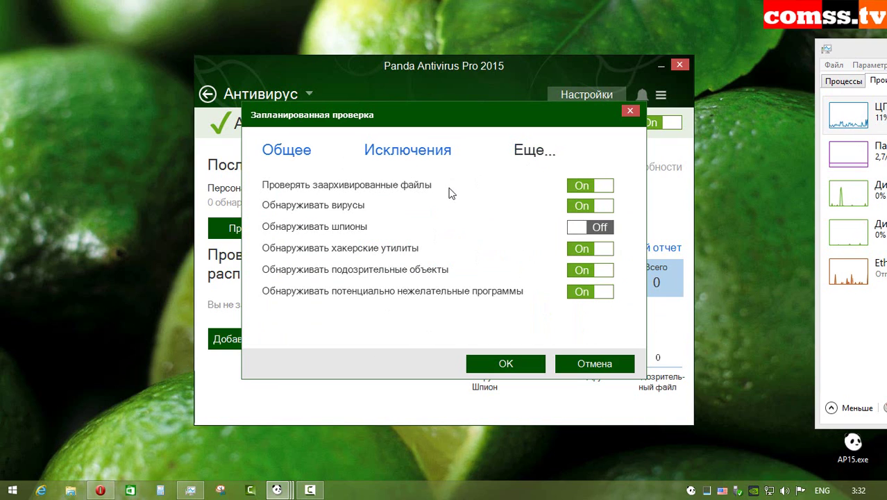
pyautogui.click(588, 234)
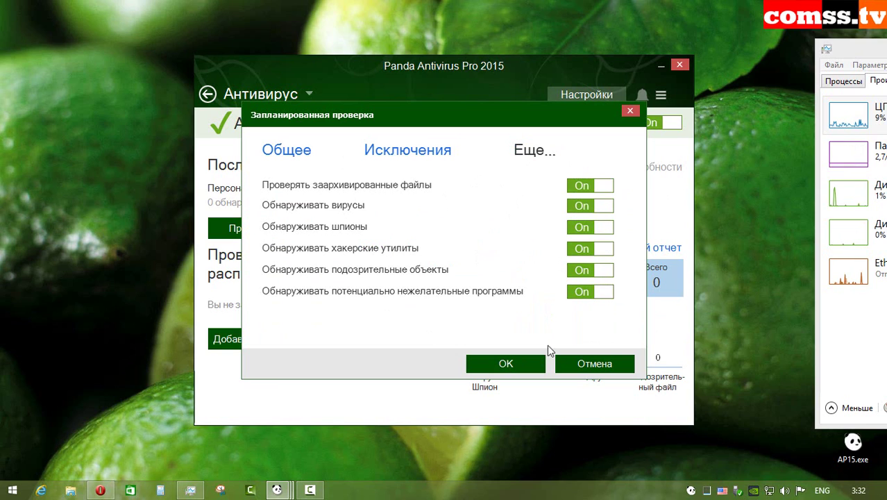
pyautogui.click(513, 364)
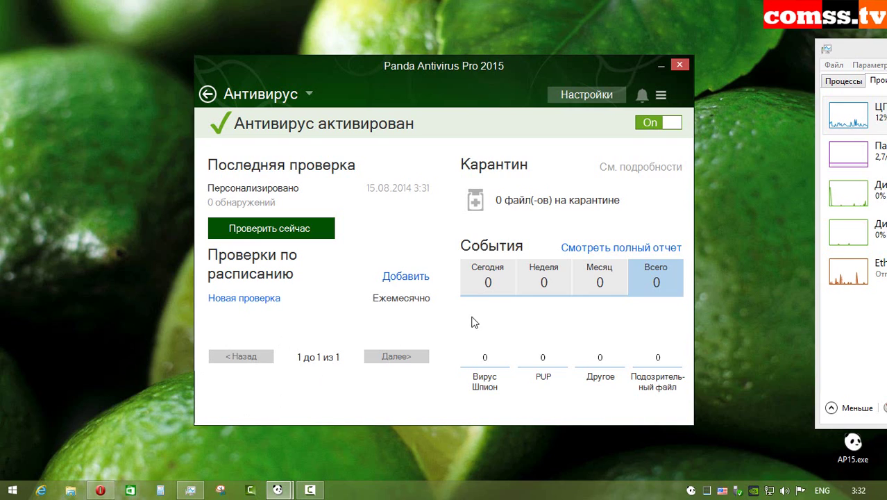
# Step: Add a second scheduled scan with the frequency Ежедневно and the scan target Критические зоны
pyautogui.click(409, 277)
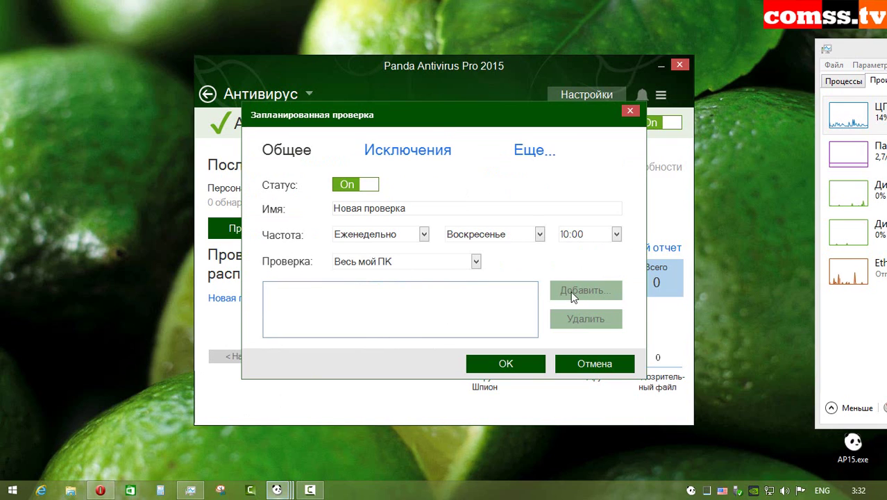
pyautogui.click(423, 234)
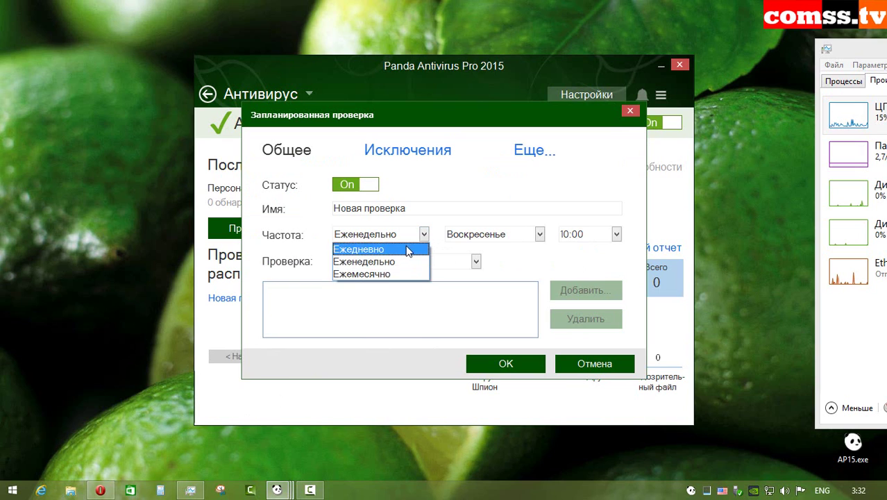
pyautogui.click(408, 251)
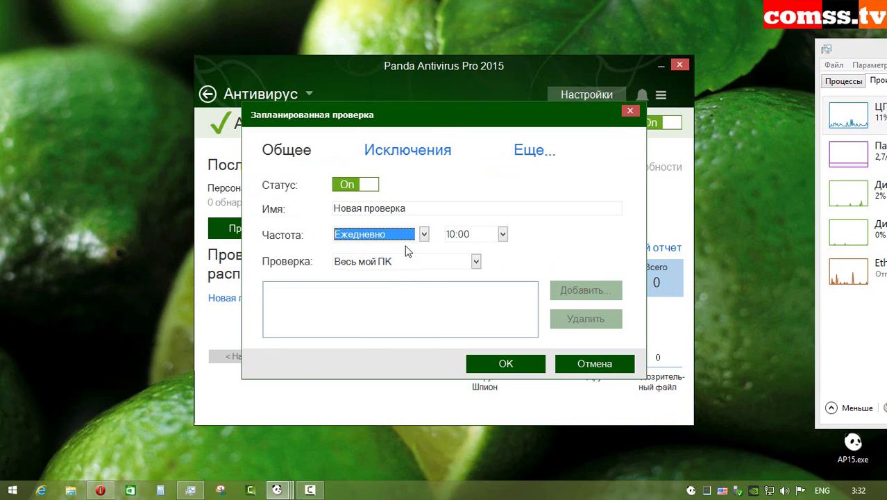
pyautogui.click(475, 261)
pyautogui.click(444, 287)
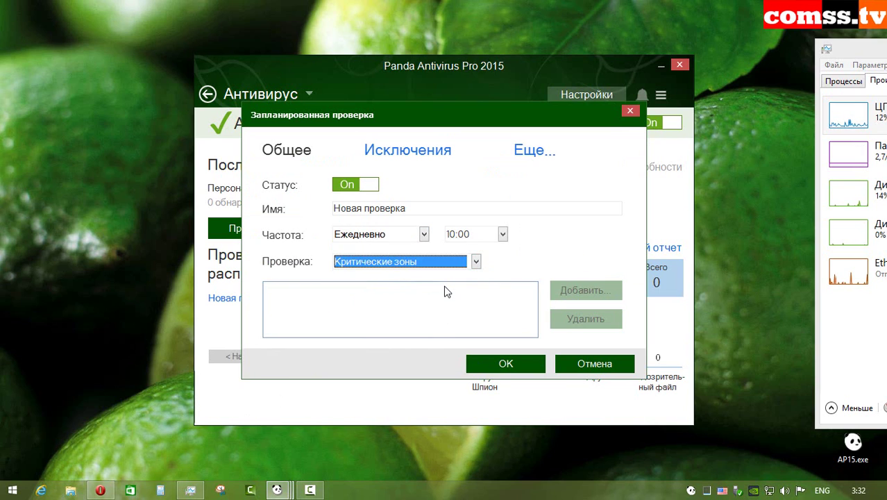
# Step: Check the daily scan's exclusions, turn on Обнаруживать шпионы in its additional options, and save the scan
pyautogui.hotkey('ctrl', 'Tab')
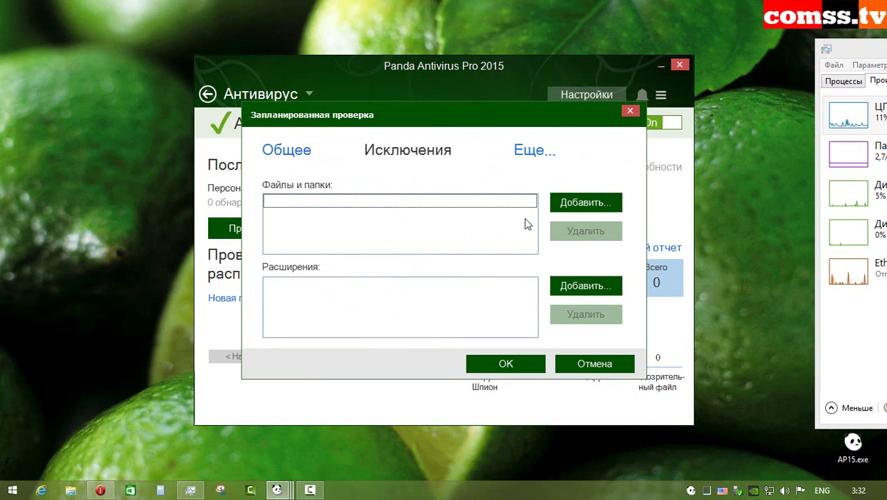
pyautogui.click(544, 152)
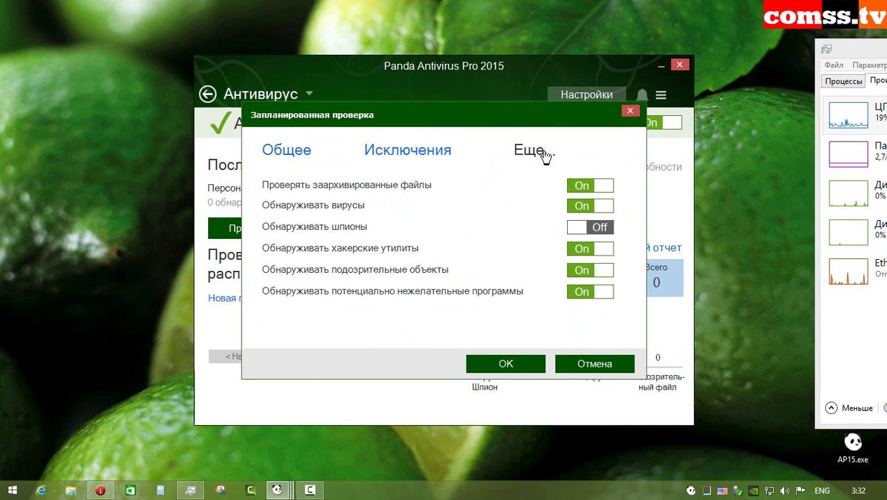
pyautogui.click(580, 229)
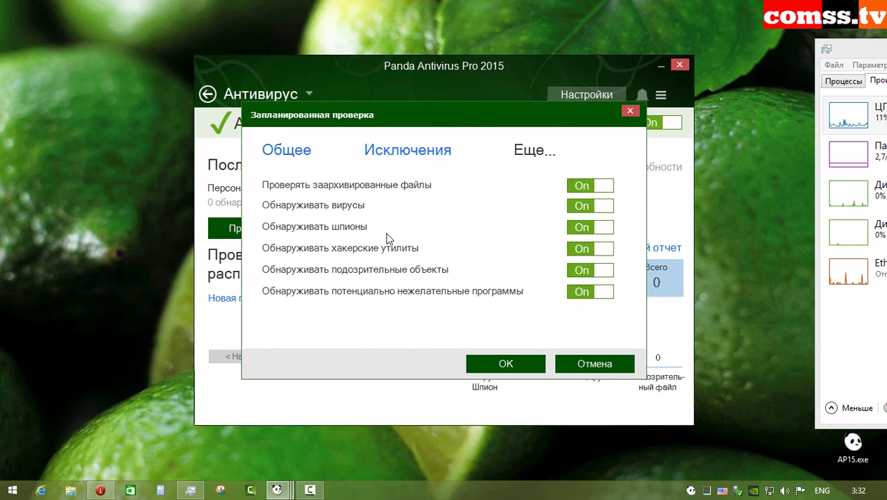
pyautogui.click(562, 372)
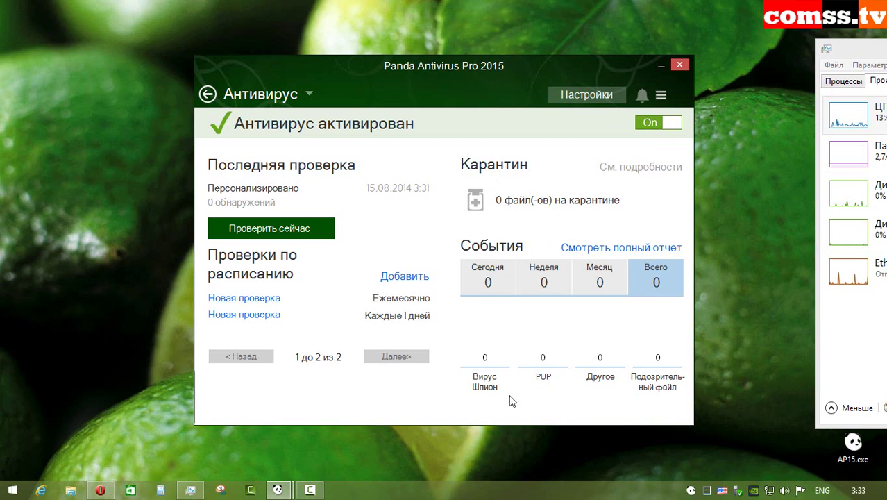
# Step: View the antivirus event report and set the firewall's Internet connection location to В публичном месте
pyautogui.click(645, 250)
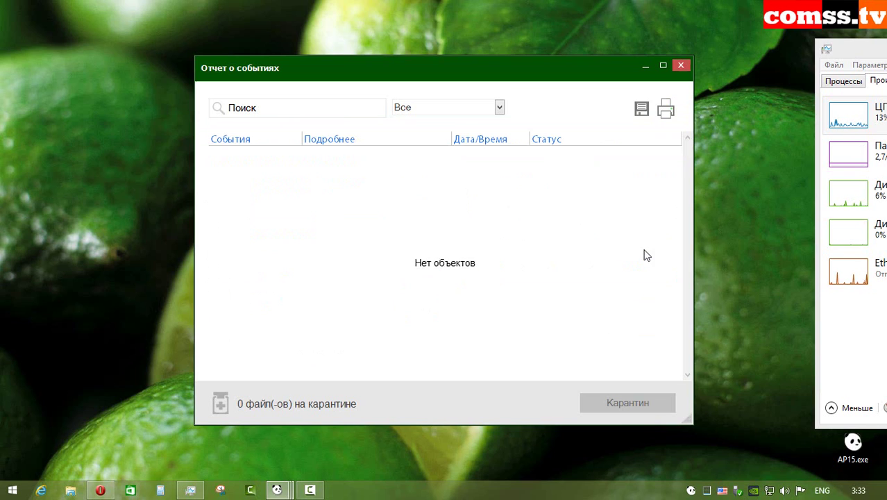
pyautogui.click(308, 94)
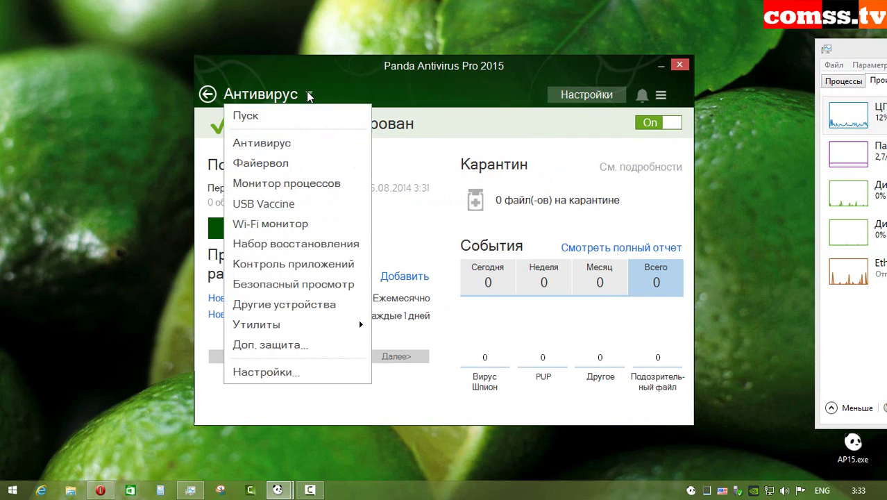
pyautogui.click(307, 168)
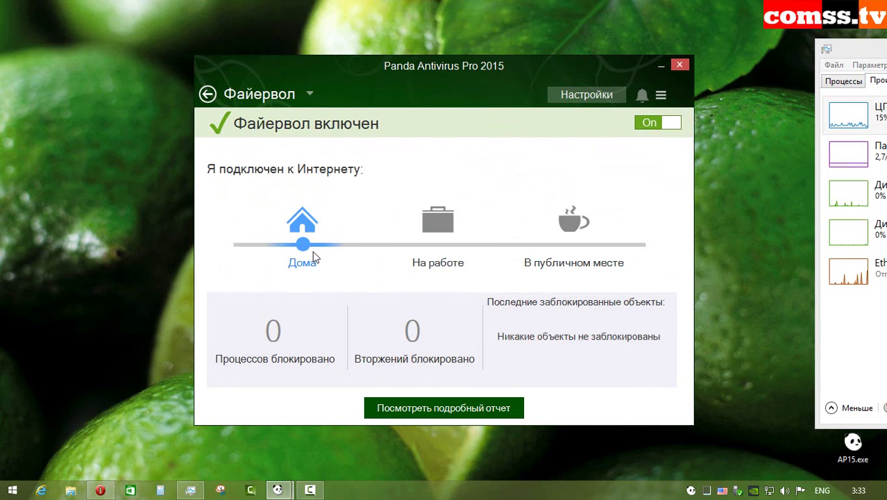
pyautogui.click(438, 220)
pyautogui.click(586, 223)
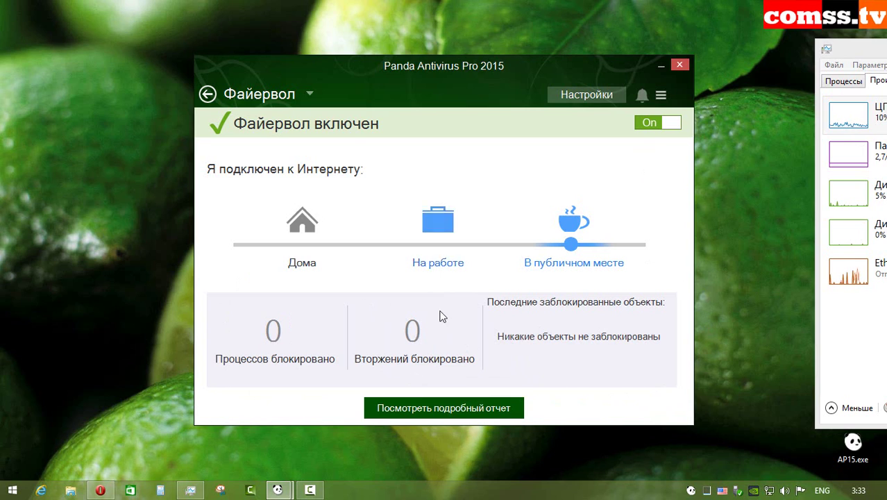
# Step: Review the firewall's detailed event report and the application rules in its settings
pyautogui.click(454, 410)
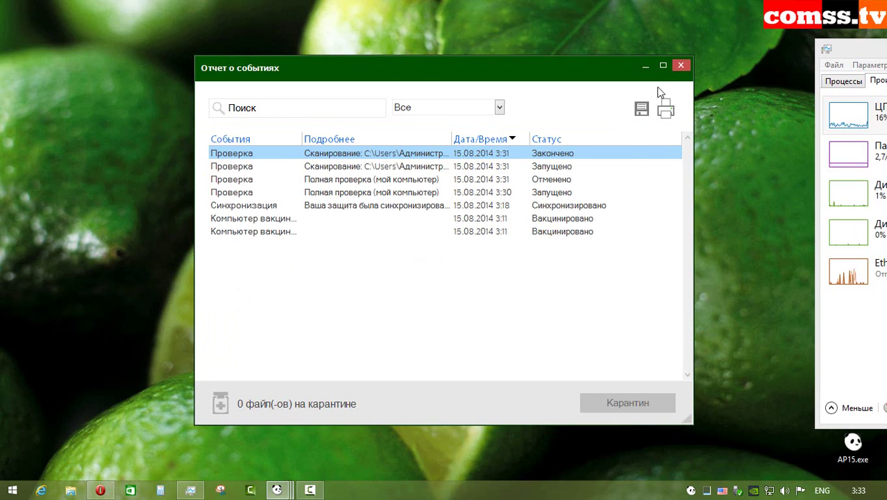
pyautogui.click(681, 66)
pyautogui.click(604, 97)
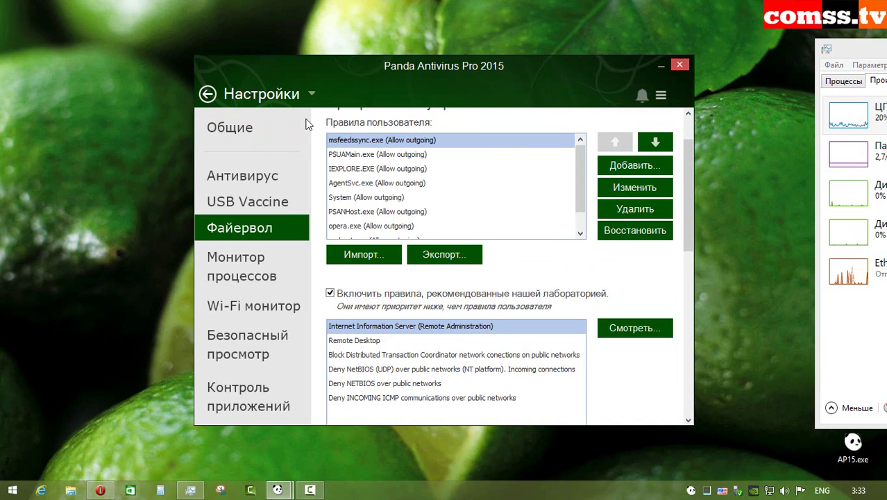
pyautogui.click(207, 94)
# Step: Open the process monitor (Монитор процессов) and check its recently detected processes and settings
pyautogui.click(277, 94)
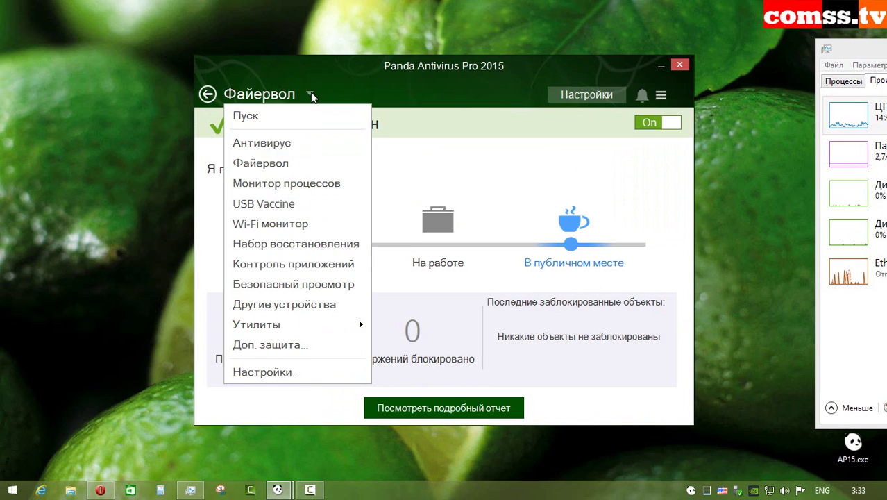
pyautogui.click(300, 182)
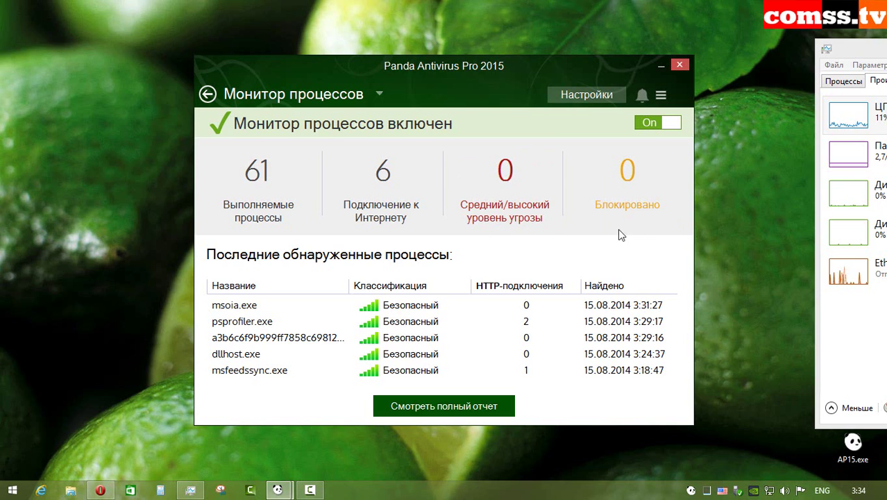
pyautogui.click(587, 94)
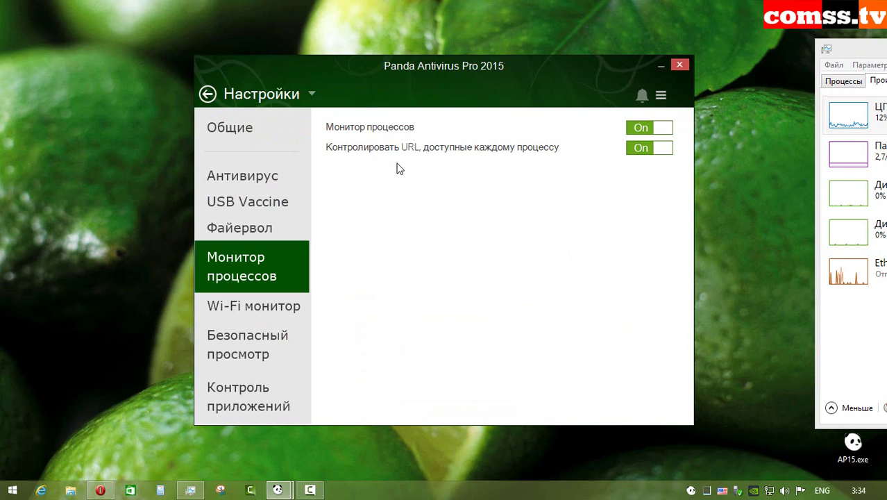
pyautogui.click(209, 95)
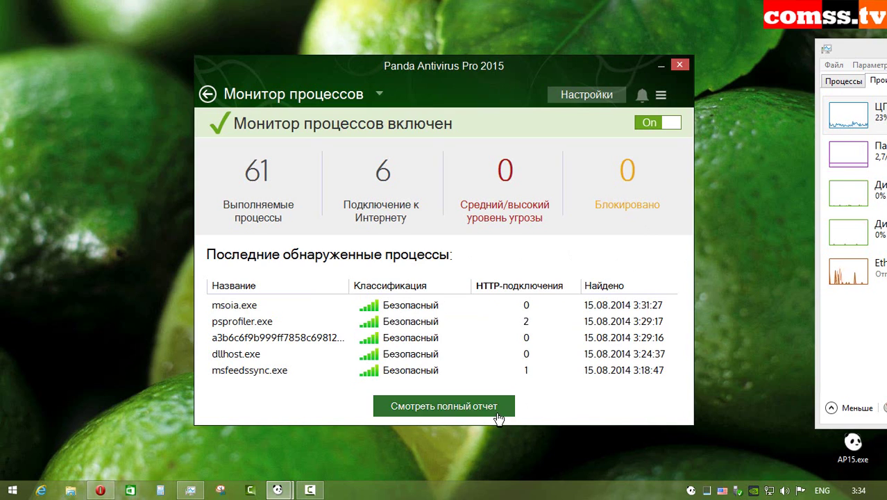
# Step: Open the full process report and inspect the details of psprofiler.exe, psancu.exe, GlobalExe.exe and taskhost.exe
pyautogui.click(444, 409)
pyautogui.click(287, 164)
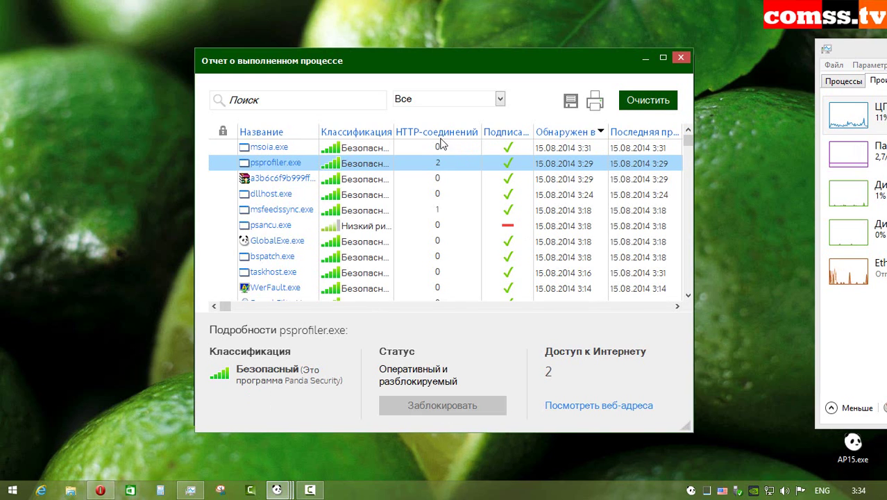
pyautogui.click(512, 226)
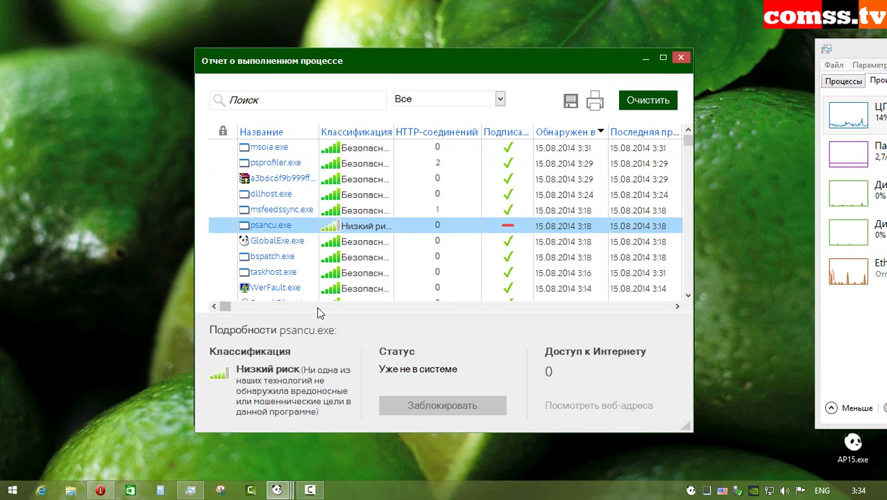
pyautogui.click(288, 243)
pyautogui.click(277, 273)
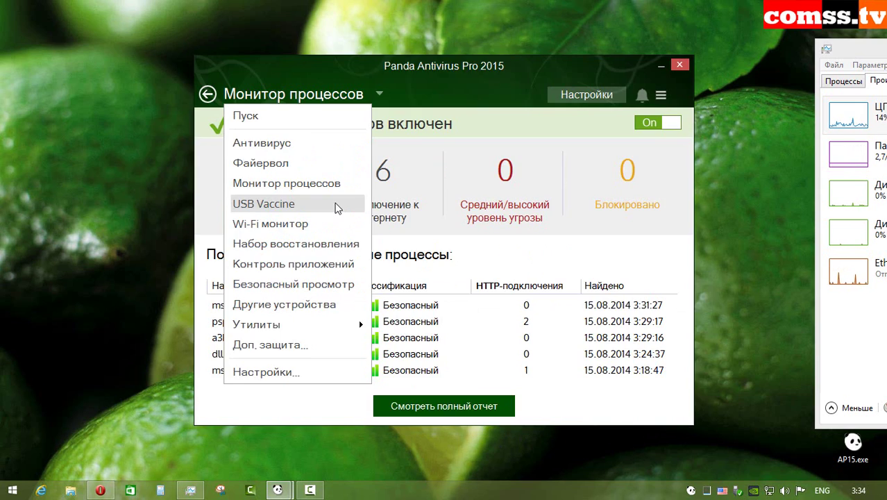
# Step: View the USB Vaccine and Wi-Fi монитор pages and check the settings of each module
pyautogui.click(335, 203)
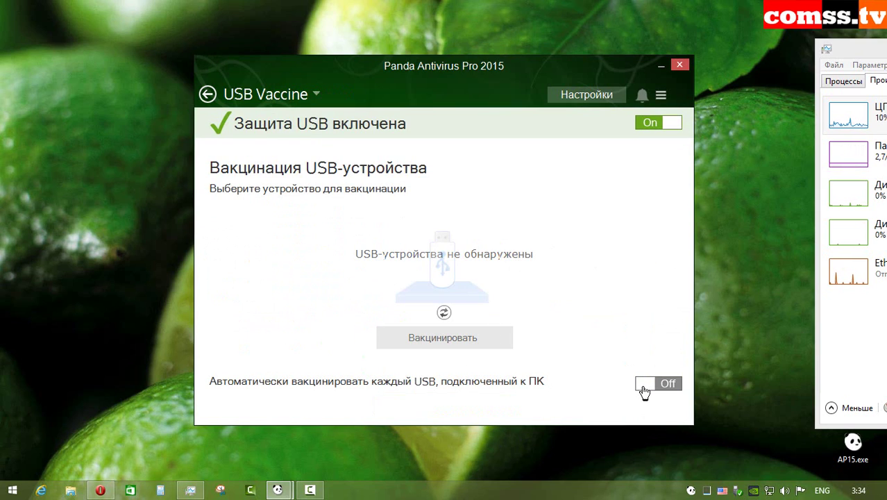
pyautogui.click(587, 93)
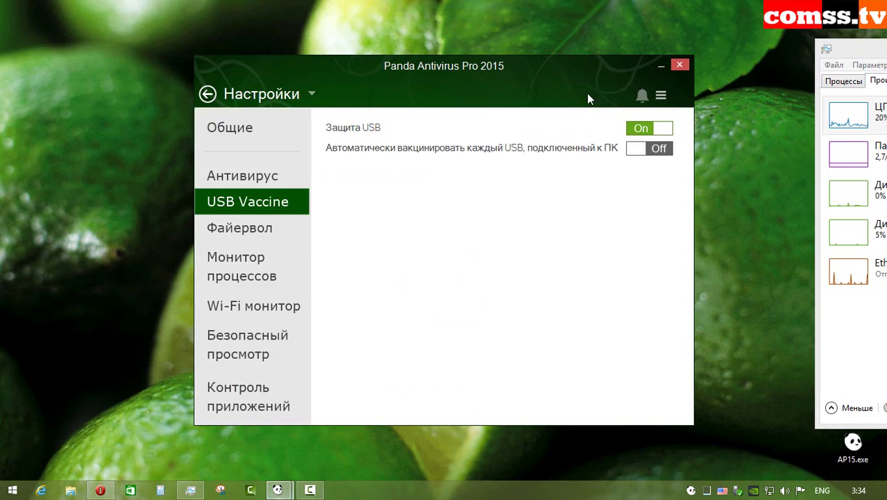
pyautogui.click(253, 306)
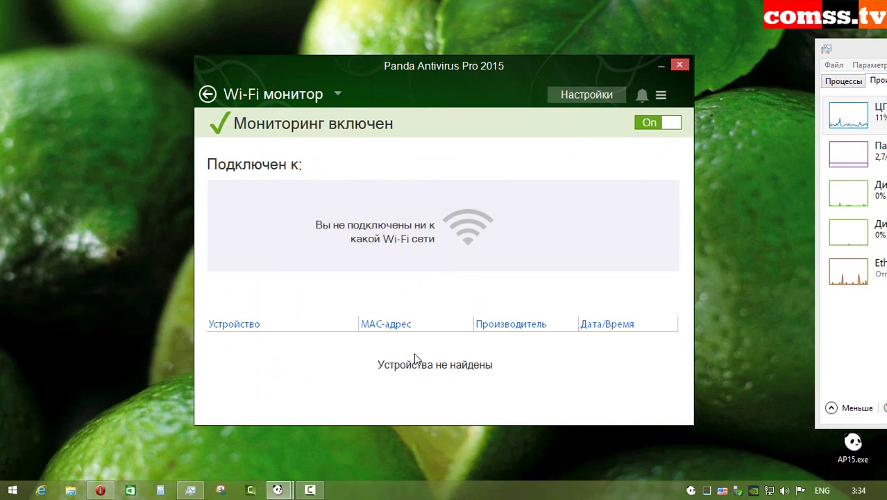
pyautogui.click(580, 97)
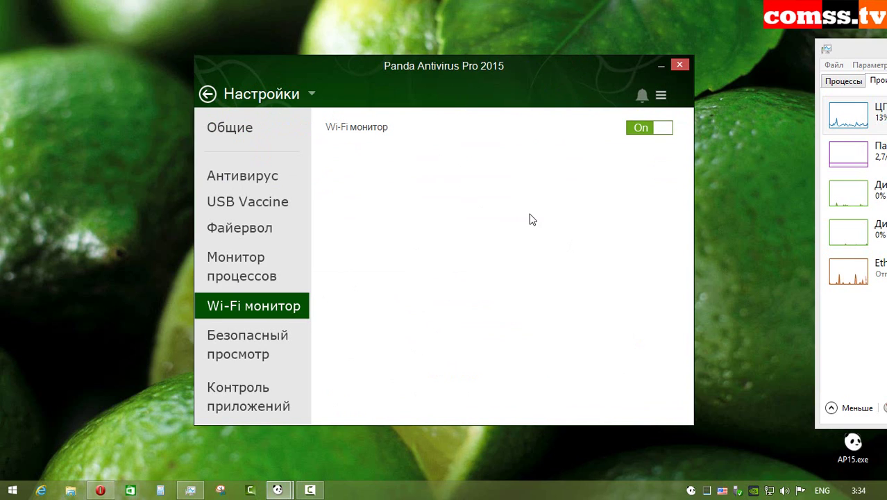
pyautogui.click(206, 94)
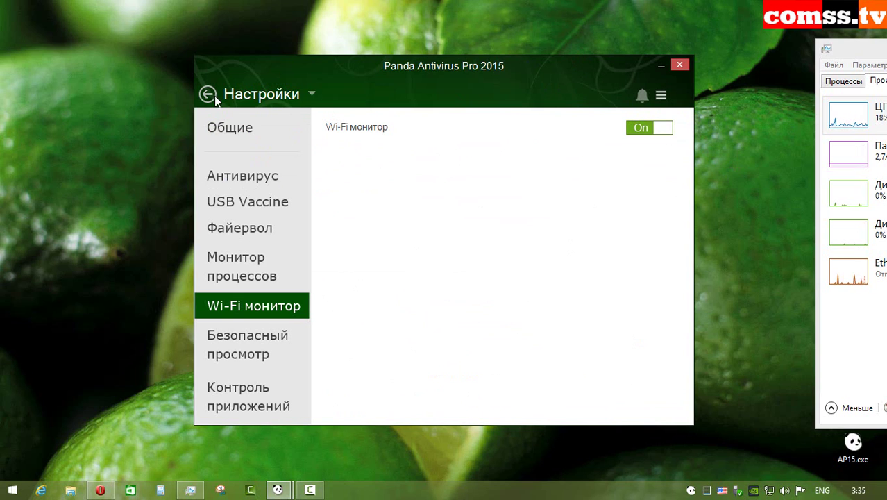
# Step: Open the Набор восстановления page to view its rescue and advanced virus detection options
pyautogui.moveTo(277, 94)
pyautogui.click(311, 244)
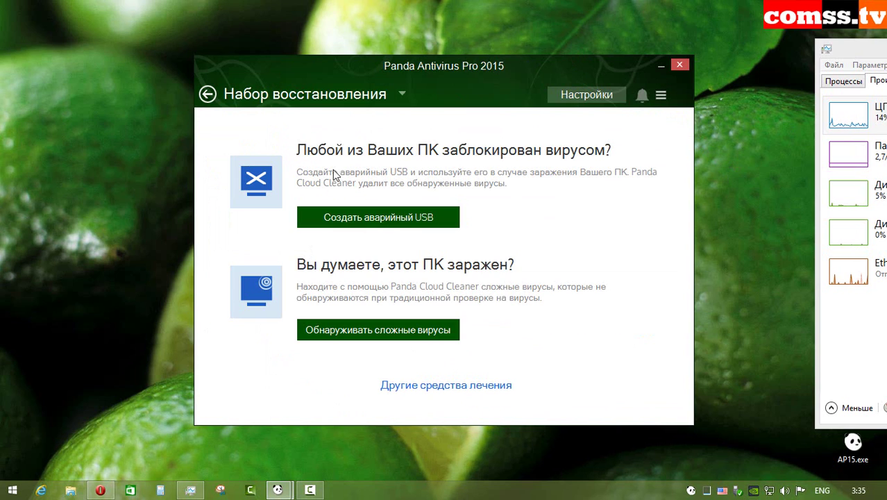
# Step: View the rescue USB creation option, launch Panda Cloud Cleaner and look through its Advanced Tools
pyautogui.click(391, 218)
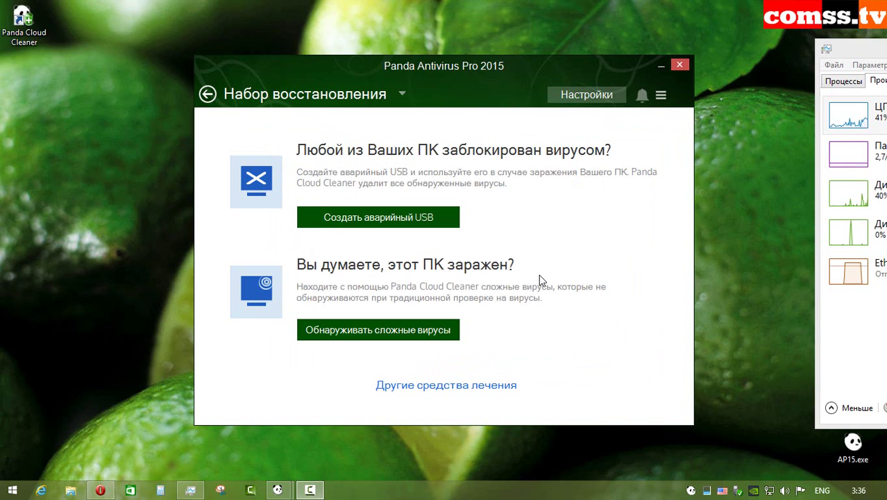
pyautogui.doubleClick(27, 33)
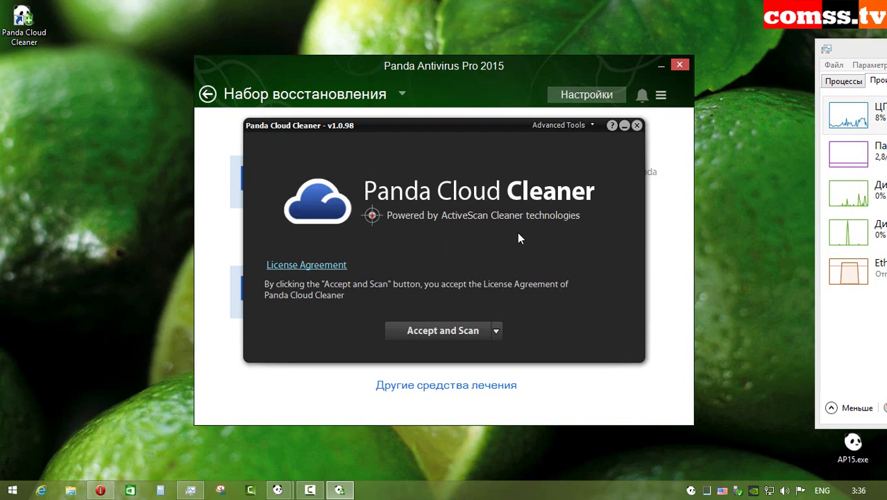
pyautogui.click(592, 125)
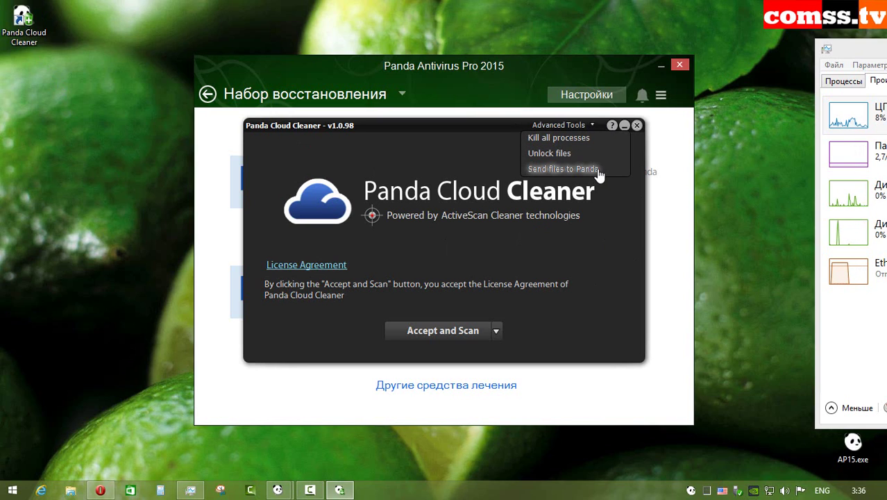
# Step: Start a Panda Cloud Cleaner analysis of drive D: only, and cancel the scan
pyautogui.click(497, 335)
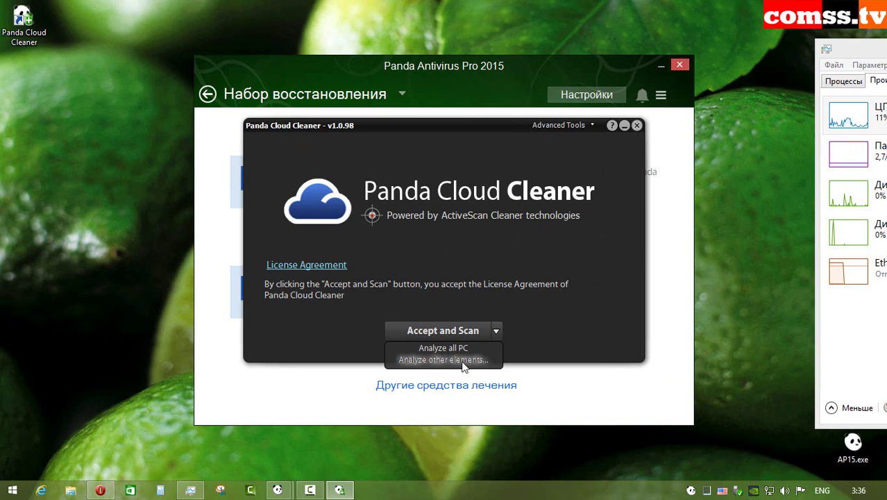
pyautogui.click(462, 360)
pyautogui.click(331, 185)
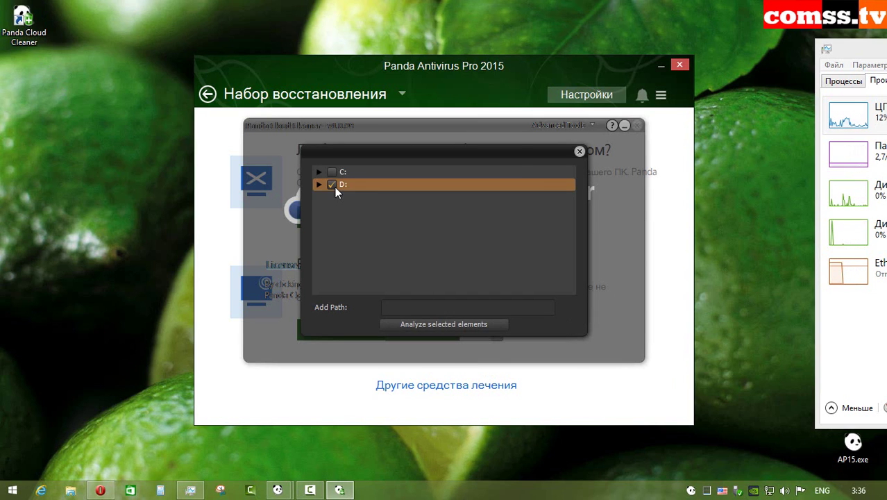
pyautogui.click(443, 324)
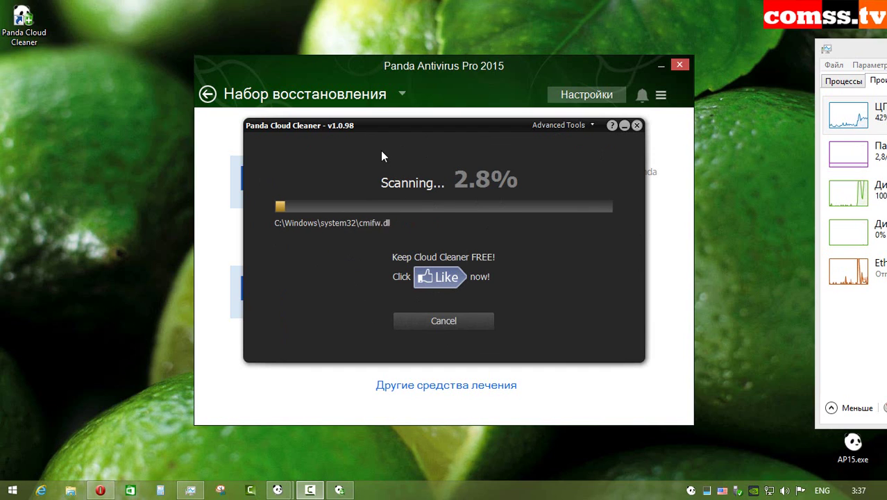
pyautogui.click(458, 323)
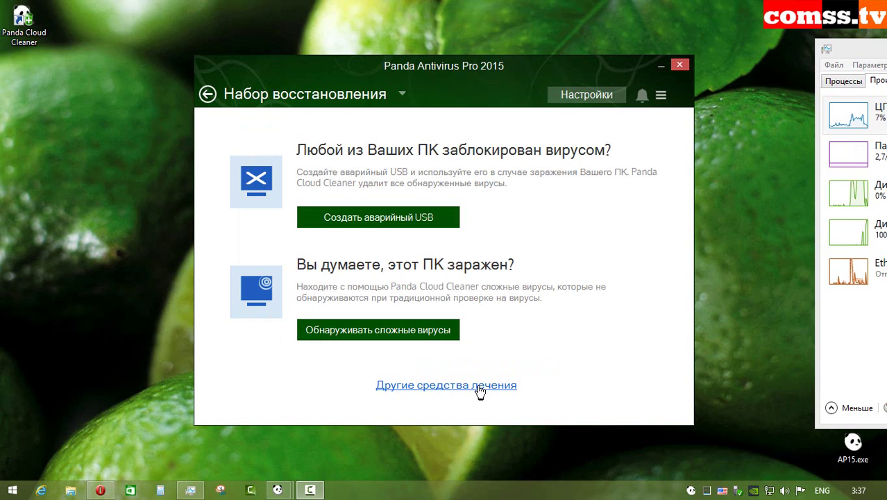
# Step: Open the Другие средства лечения web page and review the disinfection tools, including the Panda Cloud Cleaner - Rescue ISO download
pyautogui.click(478, 386)
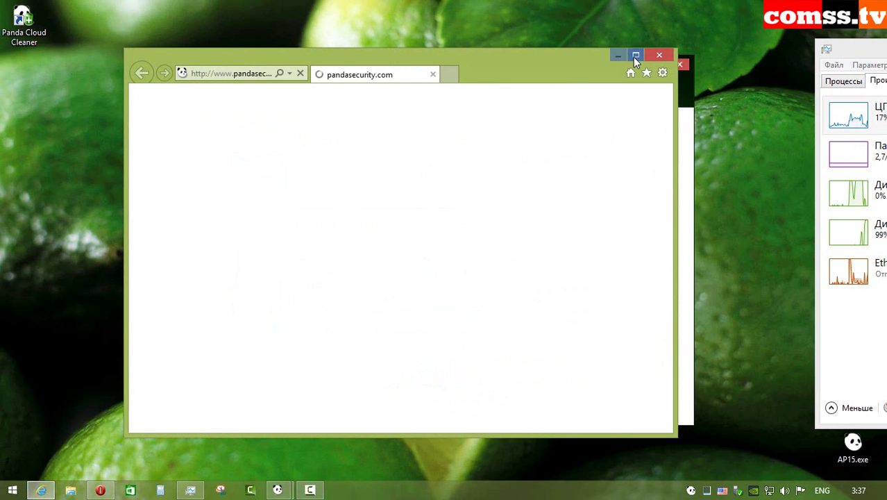
pyautogui.click(635, 55)
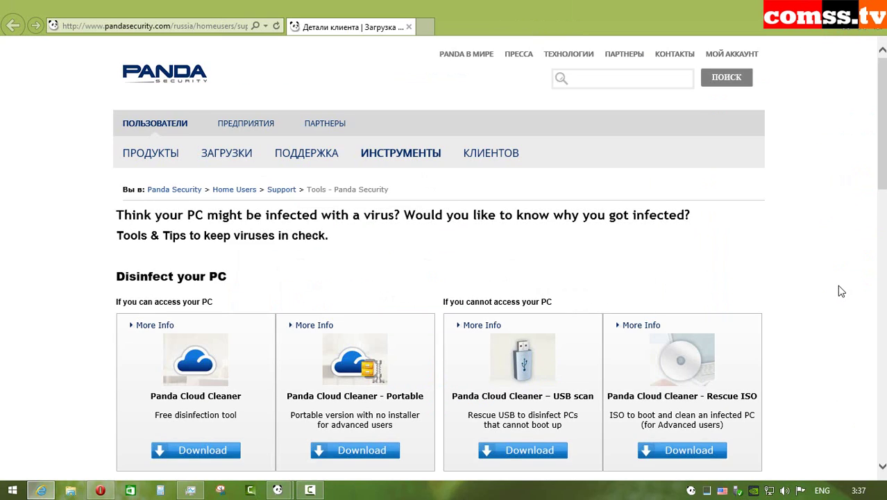
pyautogui.scroll(-3, 837, 286)
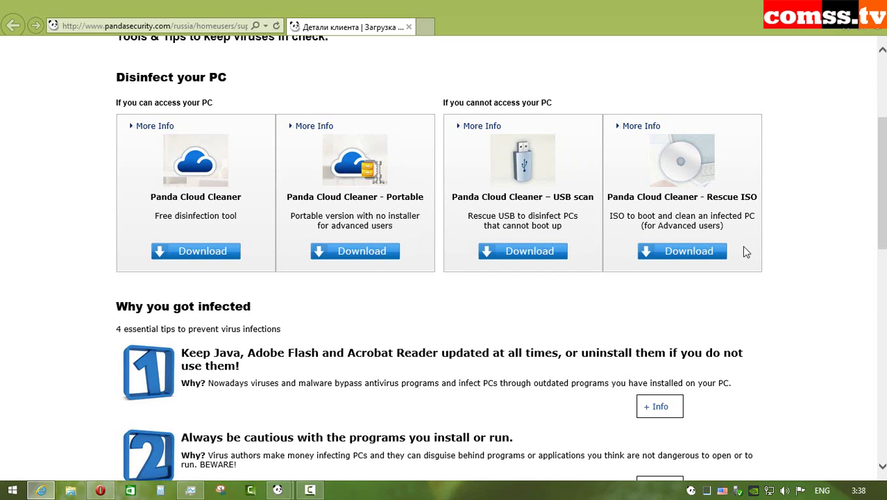
pyautogui.click(696, 260)
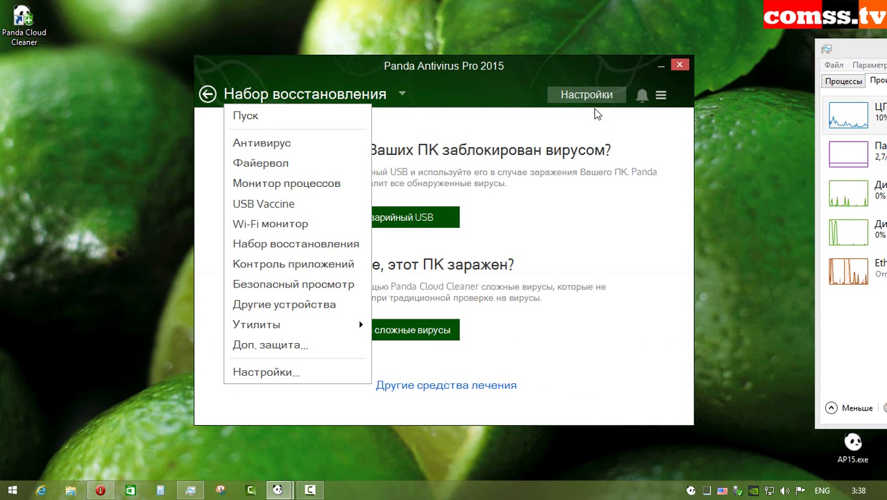
# Step: View the Контроль приложений and Безопасный просмотр pages and check the settings of each module
pyautogui.click(590, 97)
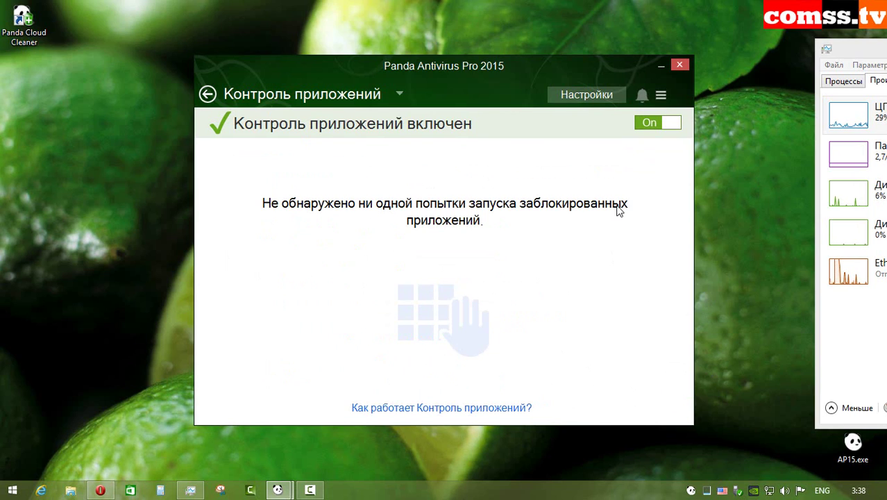
pyautogui.click(590, 95)
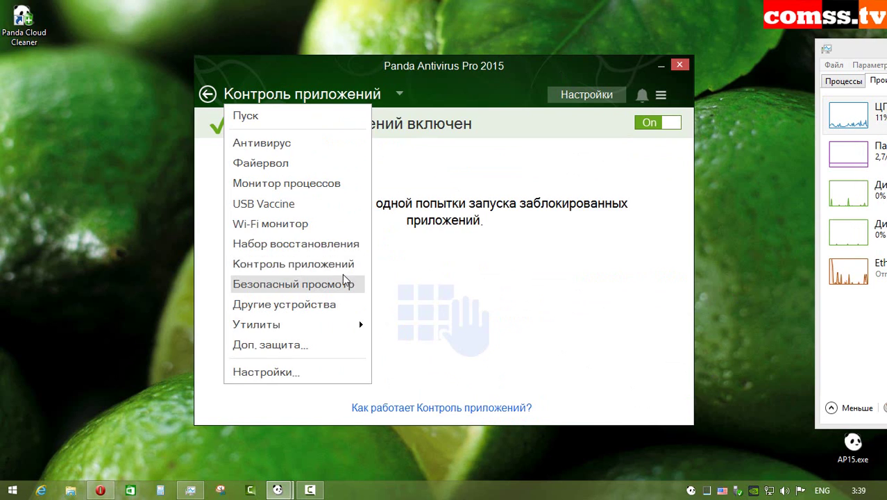
pyautogui.click(340, 284)
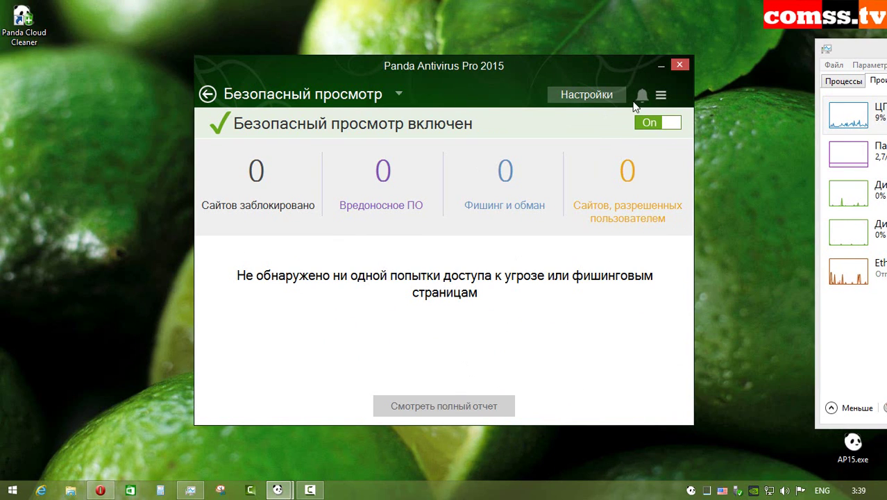
pyautogui.click(596, 99)
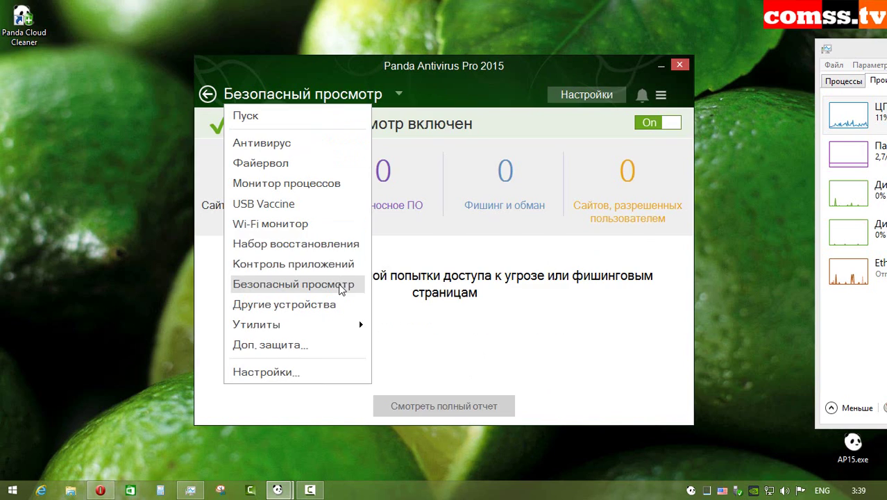
# Step: Open the protection page for other devices and examine the Panda product comparison it links to
pyautogui.click(336, 304)
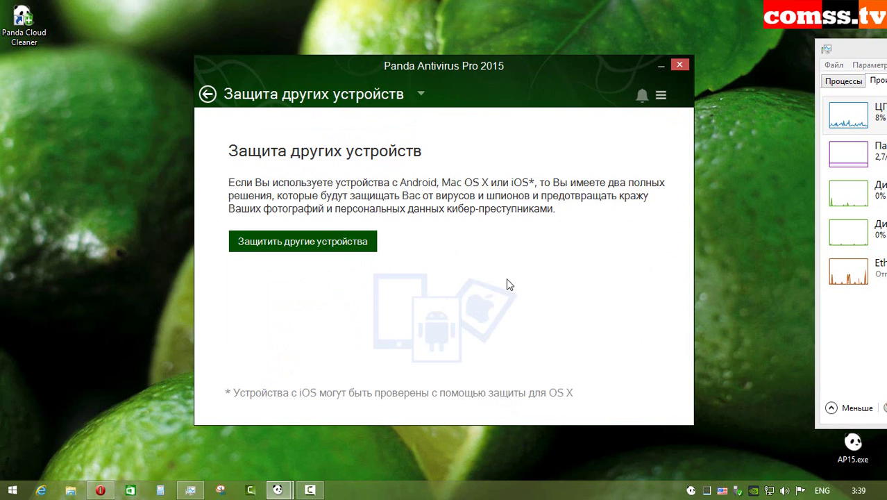
pyautogui.click(318, 243)
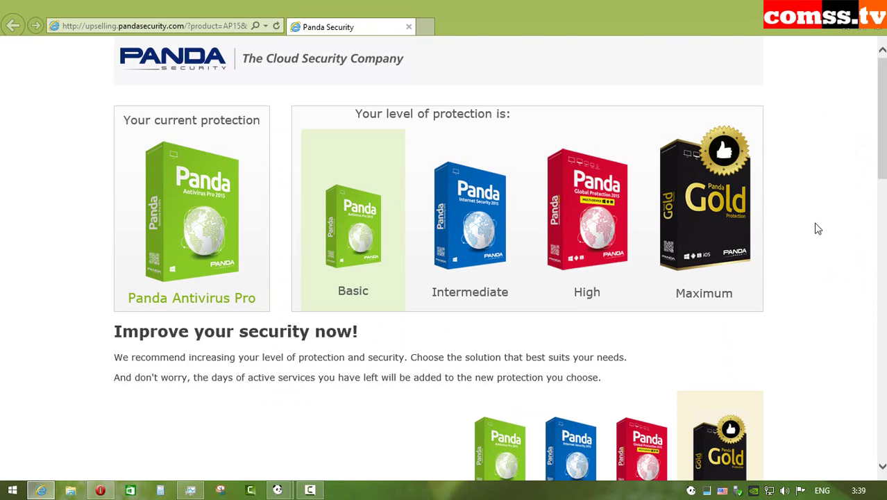
pyautogui.scroll(-10, 812, 245)
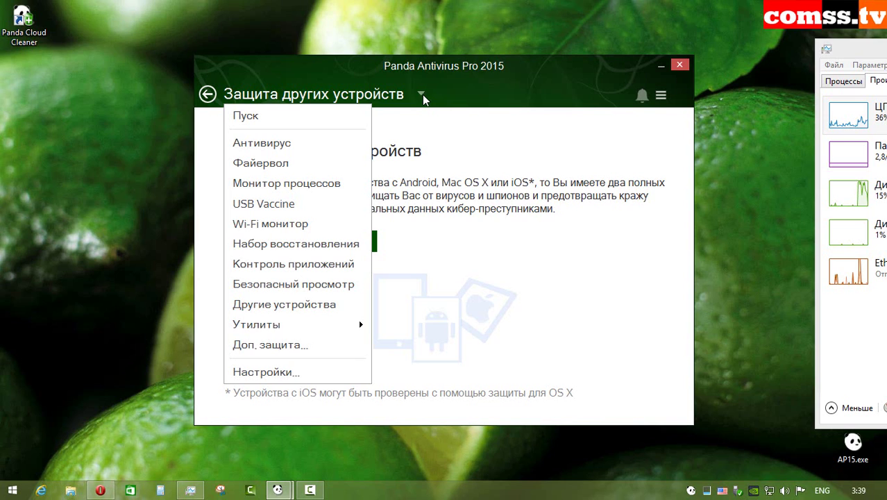
# Step: Launch the virtual keyboard (Виртуальная клавиатура) from the utilities and allow pdVirtKbd.exe to run
pyautogui.moveTo(297, 331)
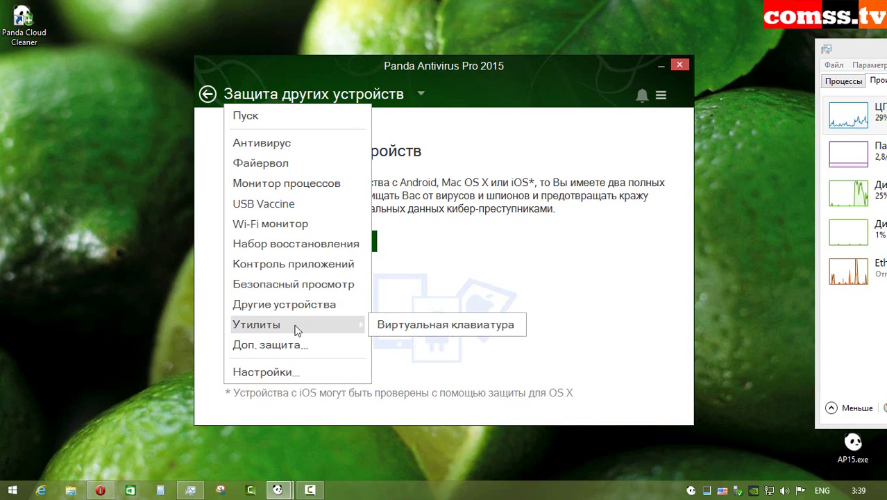
pyautogui.click(432, 324)
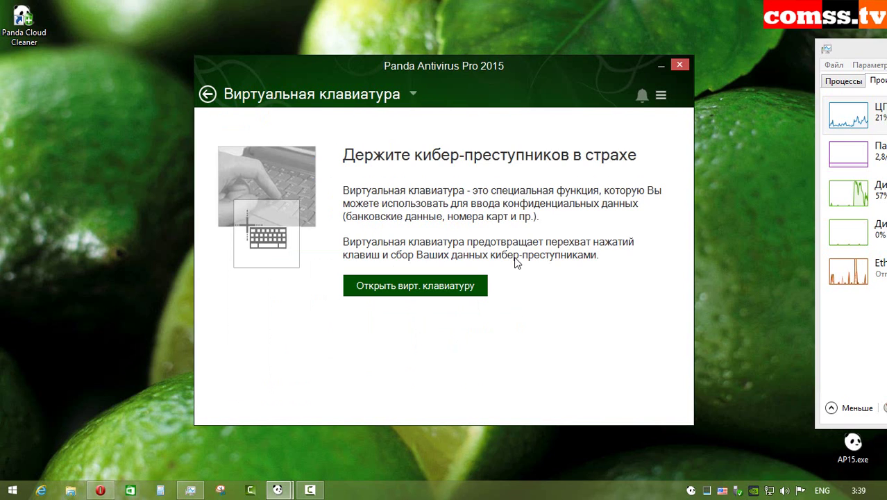
pyautogui.click(407, 287)
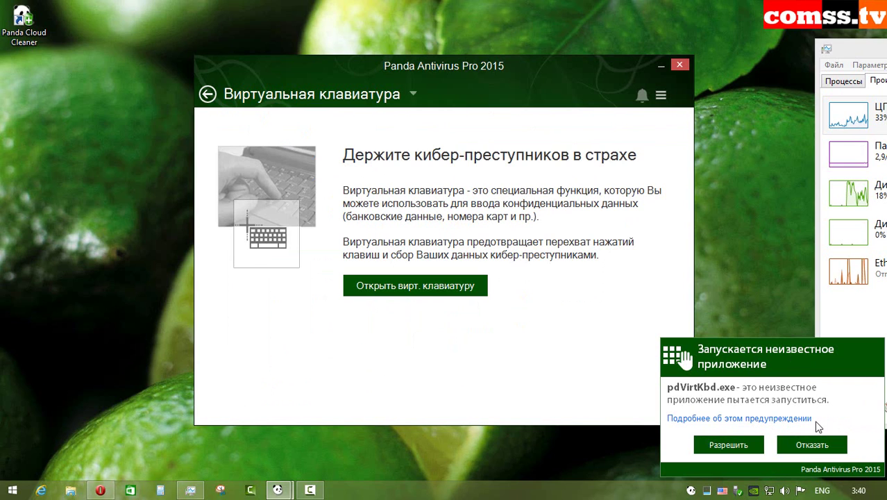
pyautogui.click(729, 445)
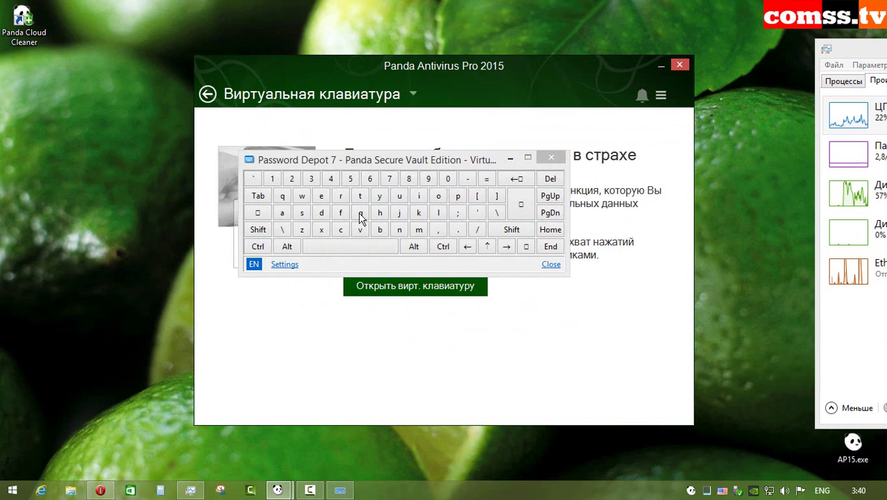
# Step: Switch off the Disable press effect option in the virtual keyboard's settings
pyautogui.click(290, 266)
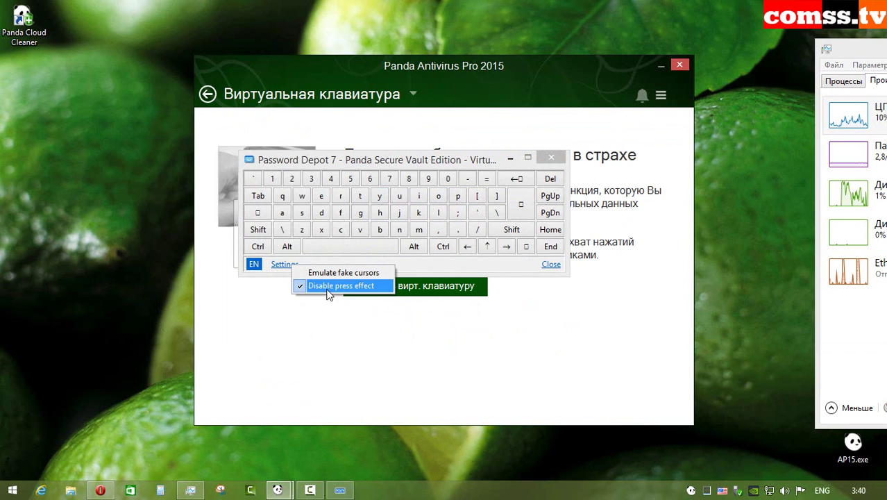
pyautogui.click(326, 287)
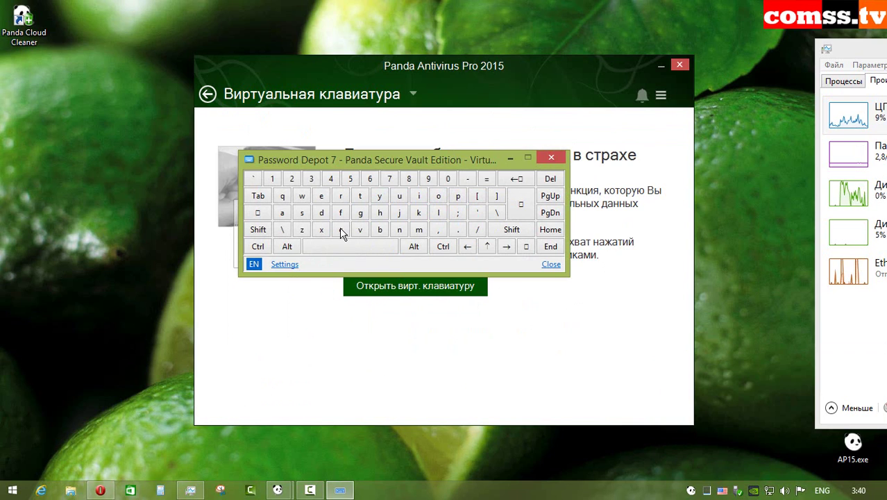
pyautogui.click(290, 265)
pyautogui.click(291, 268)
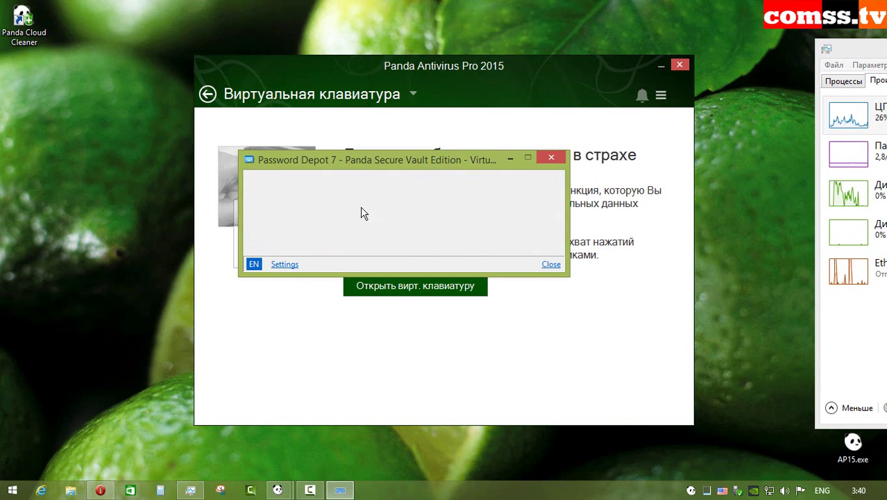
# Step: Open the Доп. защита offer and view the general program settings for updates, proxy and reports
pyautogui.click(413, 94)
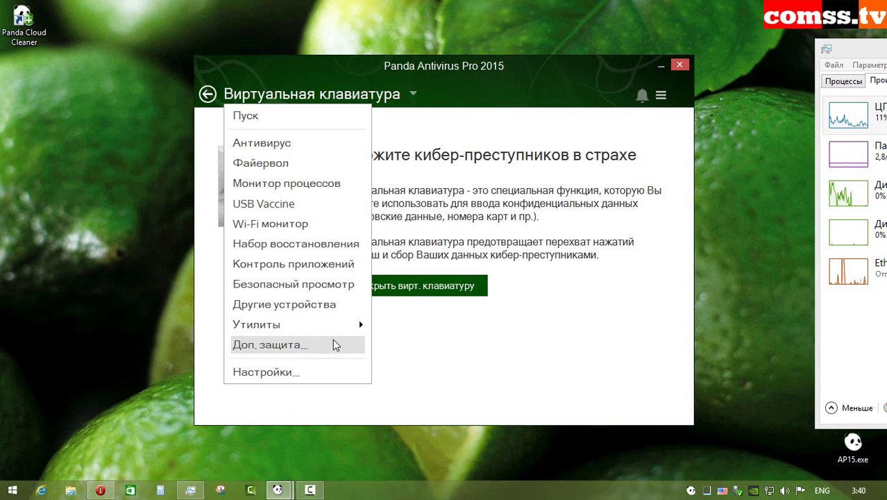
pyautogui.click(333, 342)
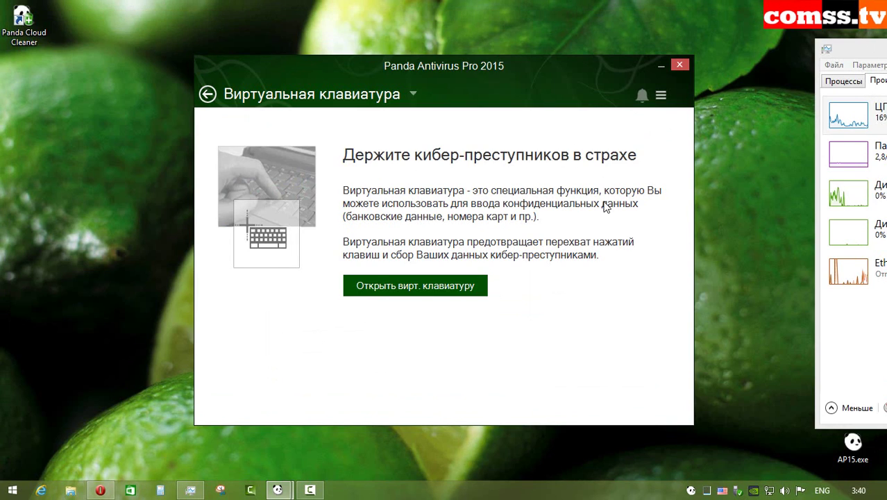
pyautogui.click(306, 93)
pyautogui.click(300, 372)
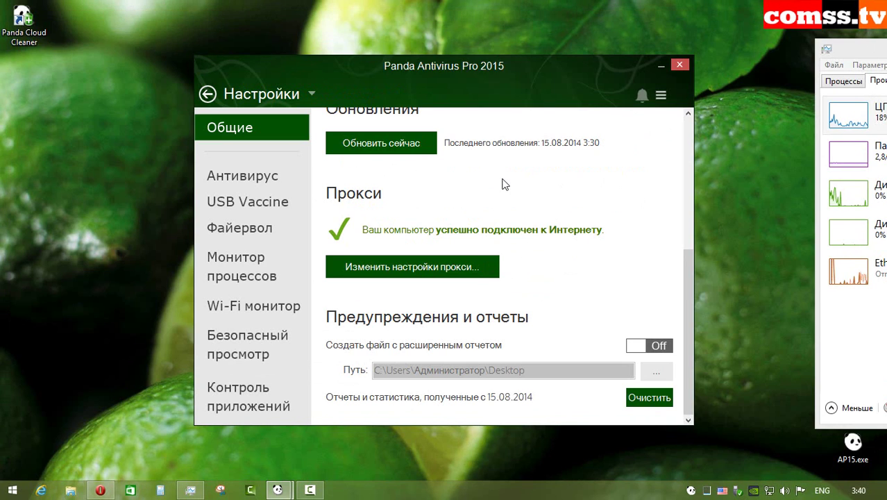
# Step: View the О Panda Antivirus Pro 2015 version information and return to the main page
pyautogui.click(207, 94)
pyautogui.click(660, 95)
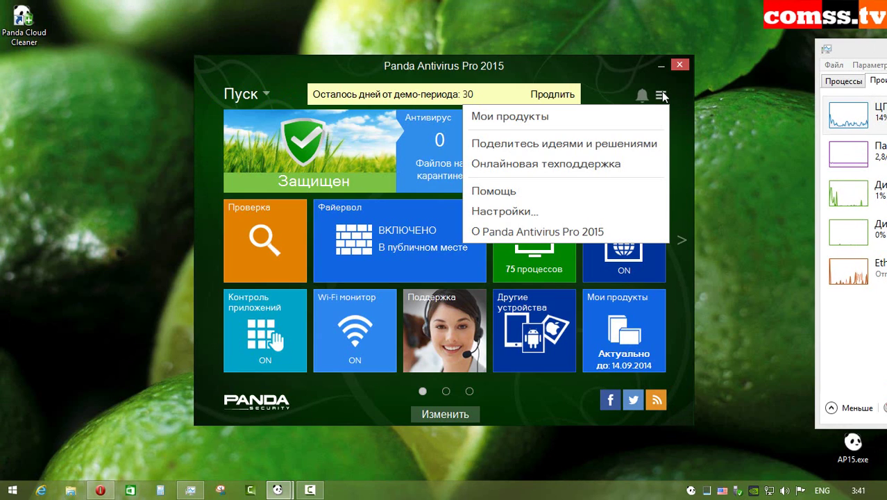
pyautogui.click(548, 232)
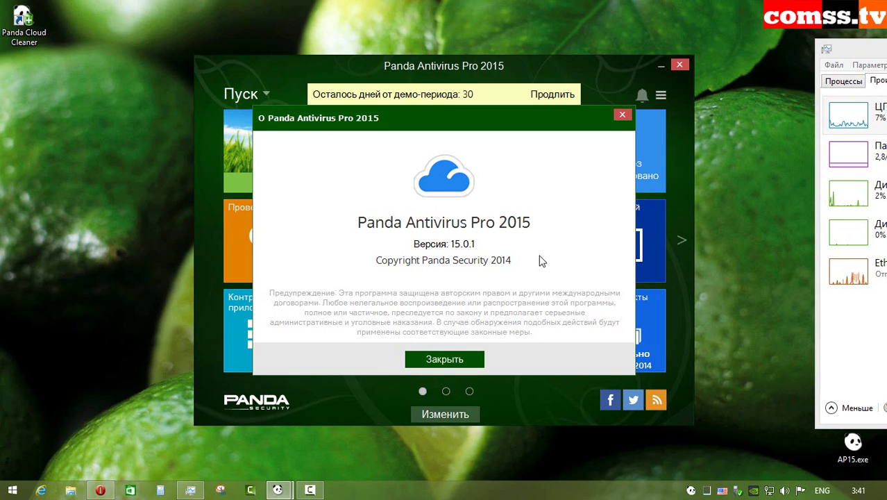
pyautogui.click(445, 359)
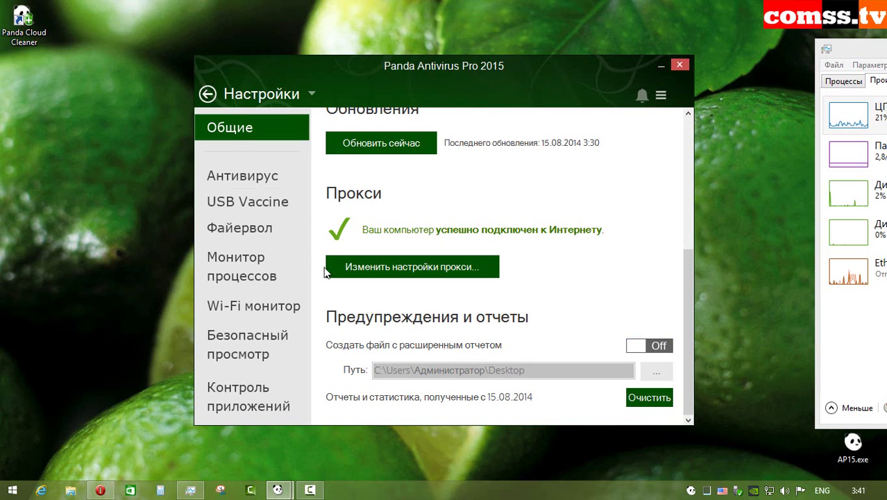
pyautogui.click(208, 94)
# Step: Open the online help and read its topics on the community, the cloud and protection status
pyautogui.click(660, 95)
pyautogui.click(528, 189)
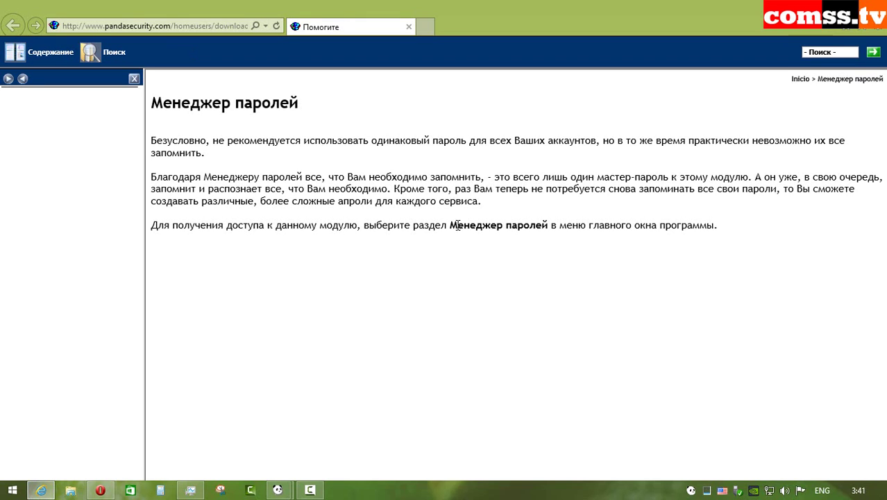
pyautogui.click(55, 134)
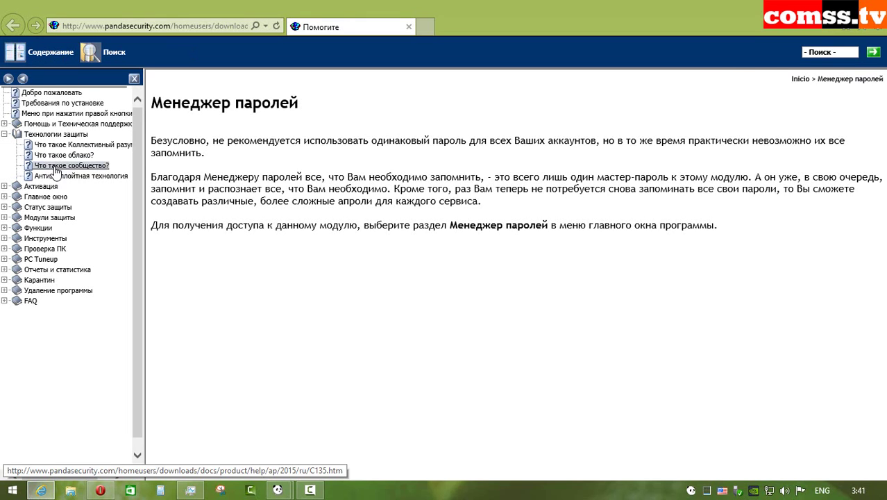
pyautogui.click(69, 165)
pyautogui.click(64, 155)
pyautogui.click(47, 207)
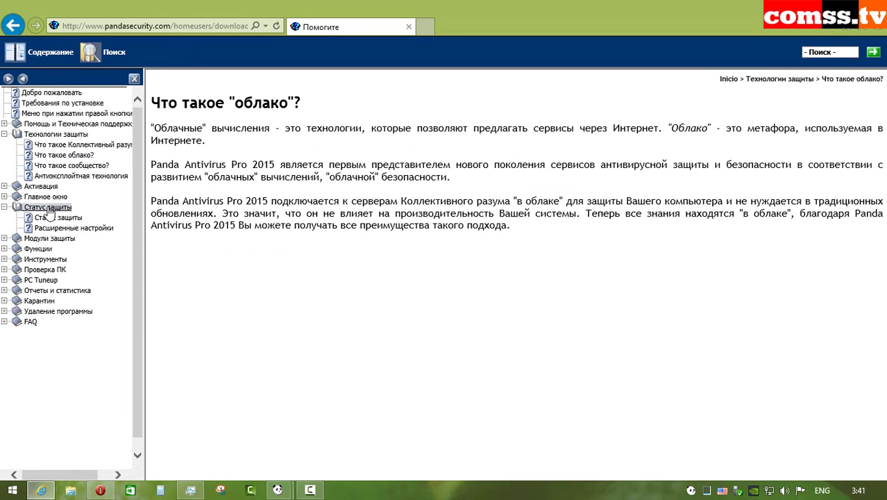
pyautogui.click(57, 217)
# Step: Browse the help topics on USB vaccination, creating a rescue USB, PC scanning and quarantine, and view the help search
pyautogui.click(41, 250)
pyautogui.click(56, 259)
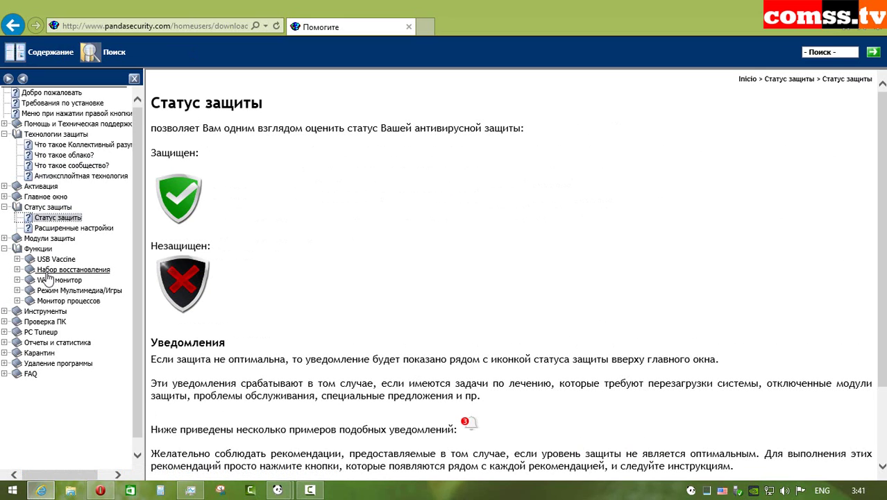
pyautogui.click(73, 290)
pyautogui.click(87, 280)
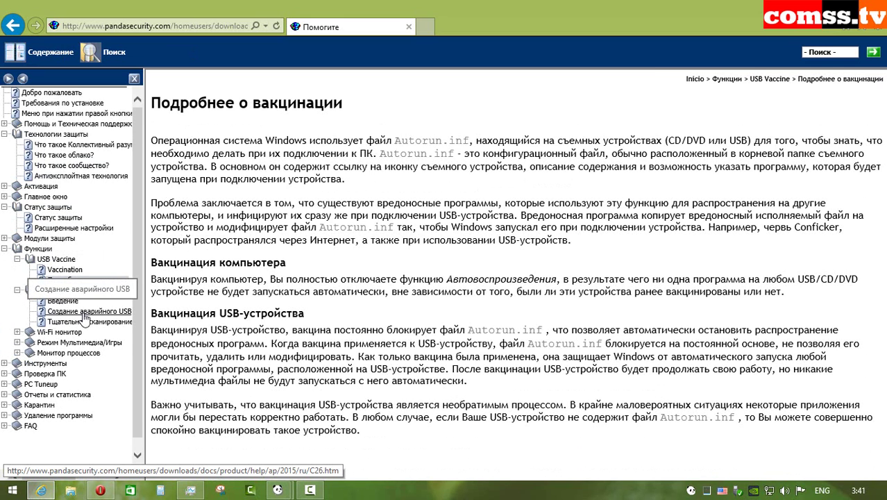
pyautogui.click(84, 311)
pyautogui.click(45, 374)
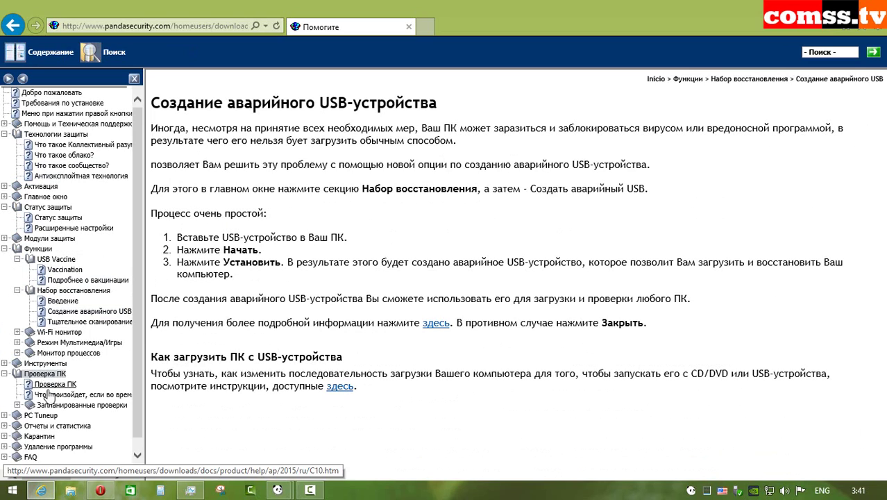
pyautogui.click(39, 436)
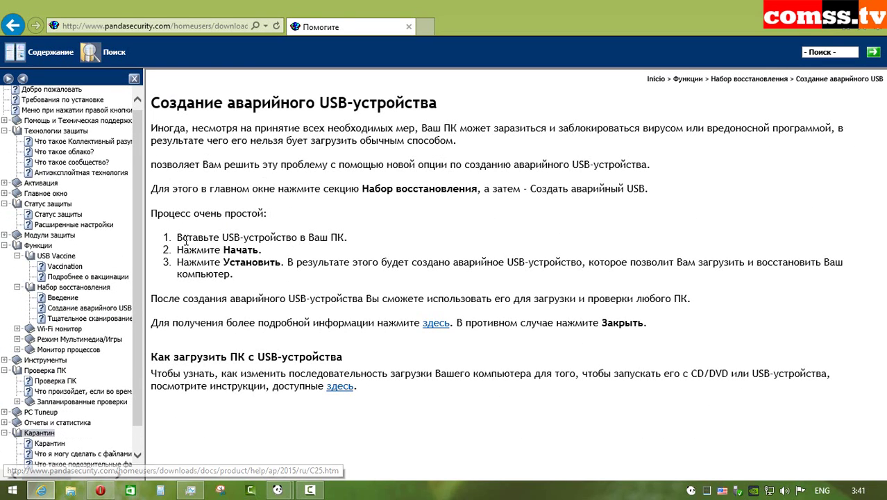
pyautogui.click(104, 52)
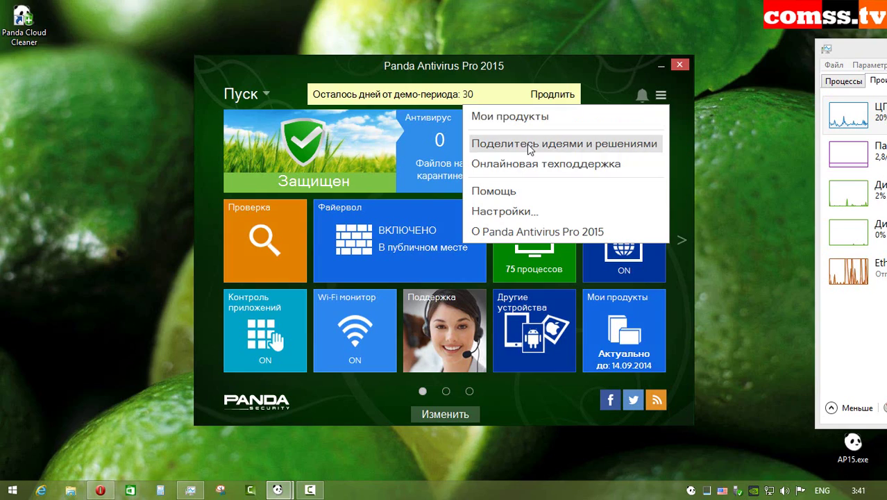
# Step: Open the Поделитесь идеями и решениями web page from the main window
pyautogui.click(531, 89)
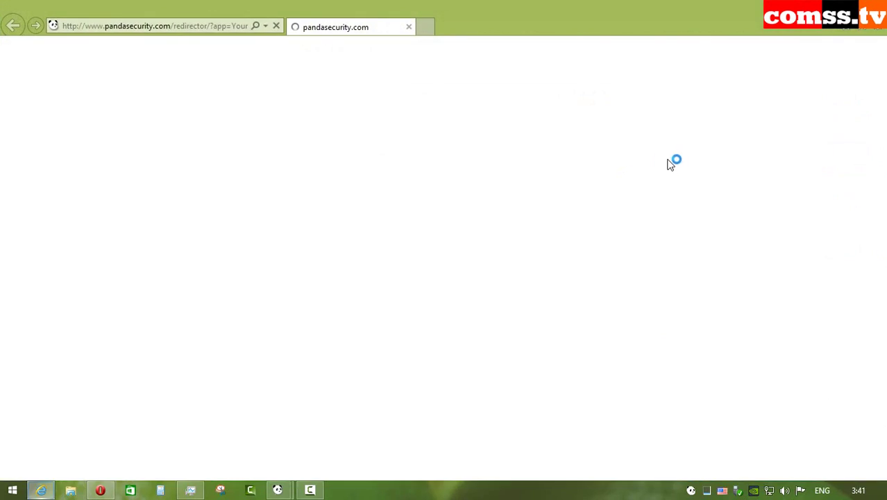